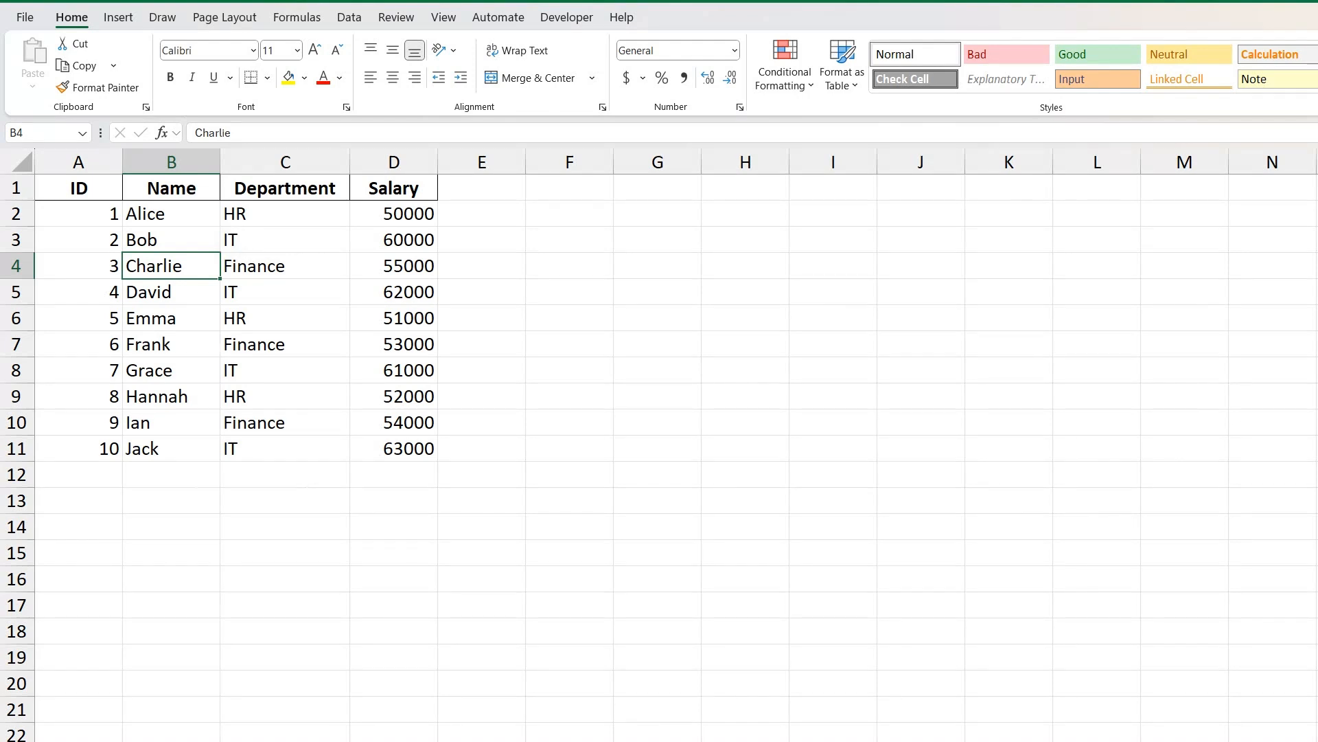
# Examine the employee table in A1:D11 and the IDs and empty Name column on the VLOOKUP sheet.
pyautogui.click(207, 492)
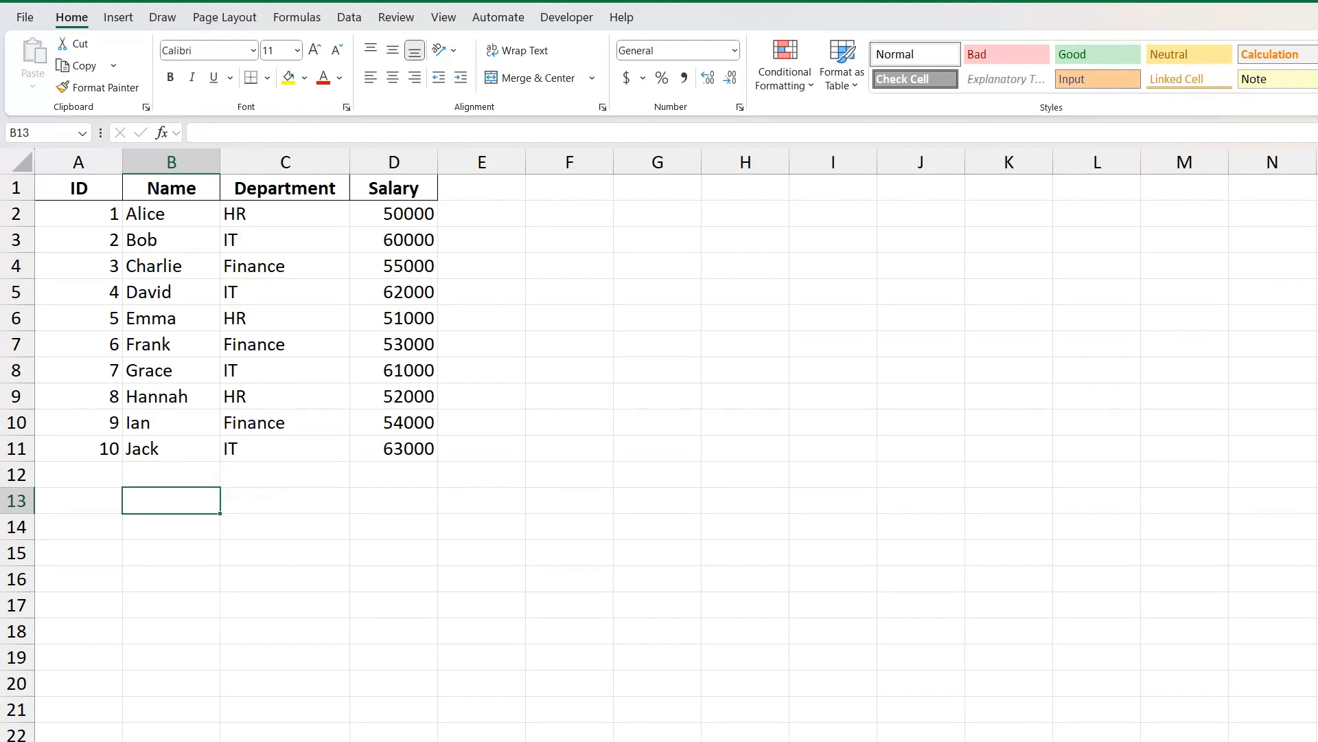
pyautogui.click(94, 162)
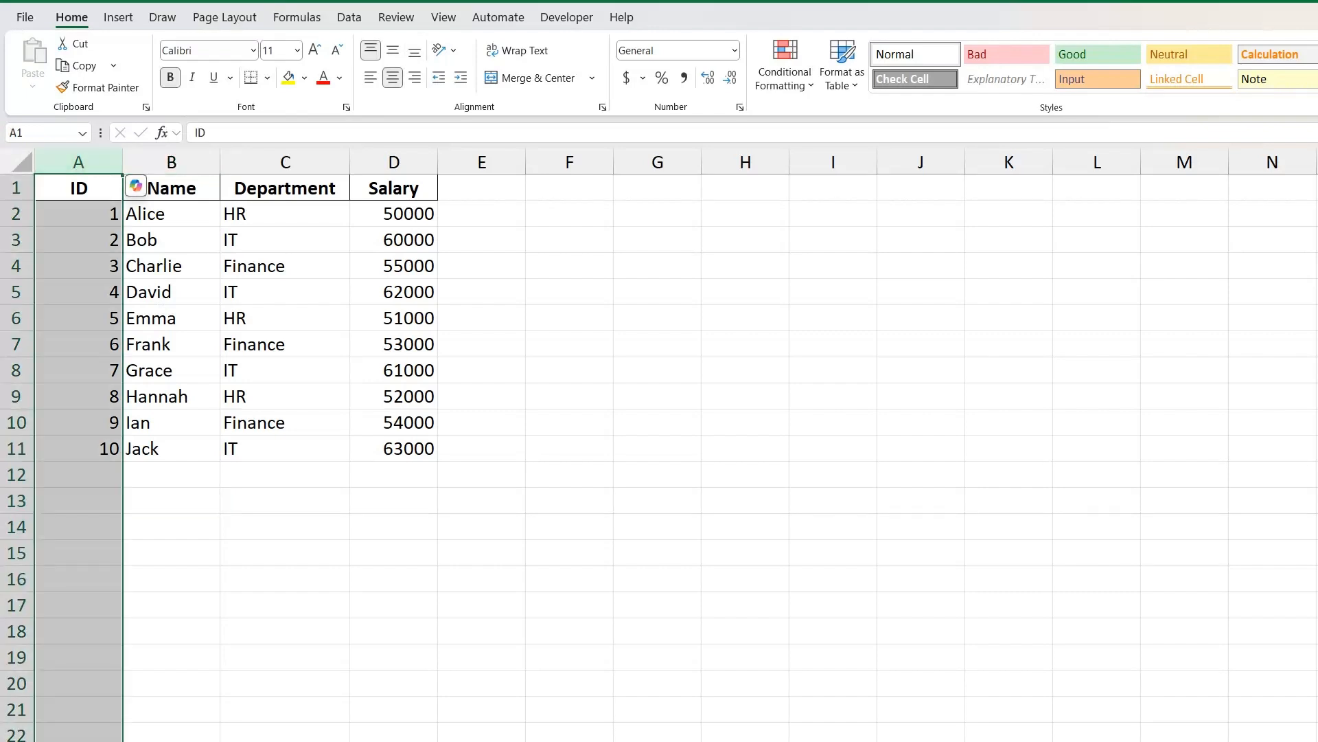
pyautogui.moveTo(79, 189); pyautogui.dragTo(408, 448)
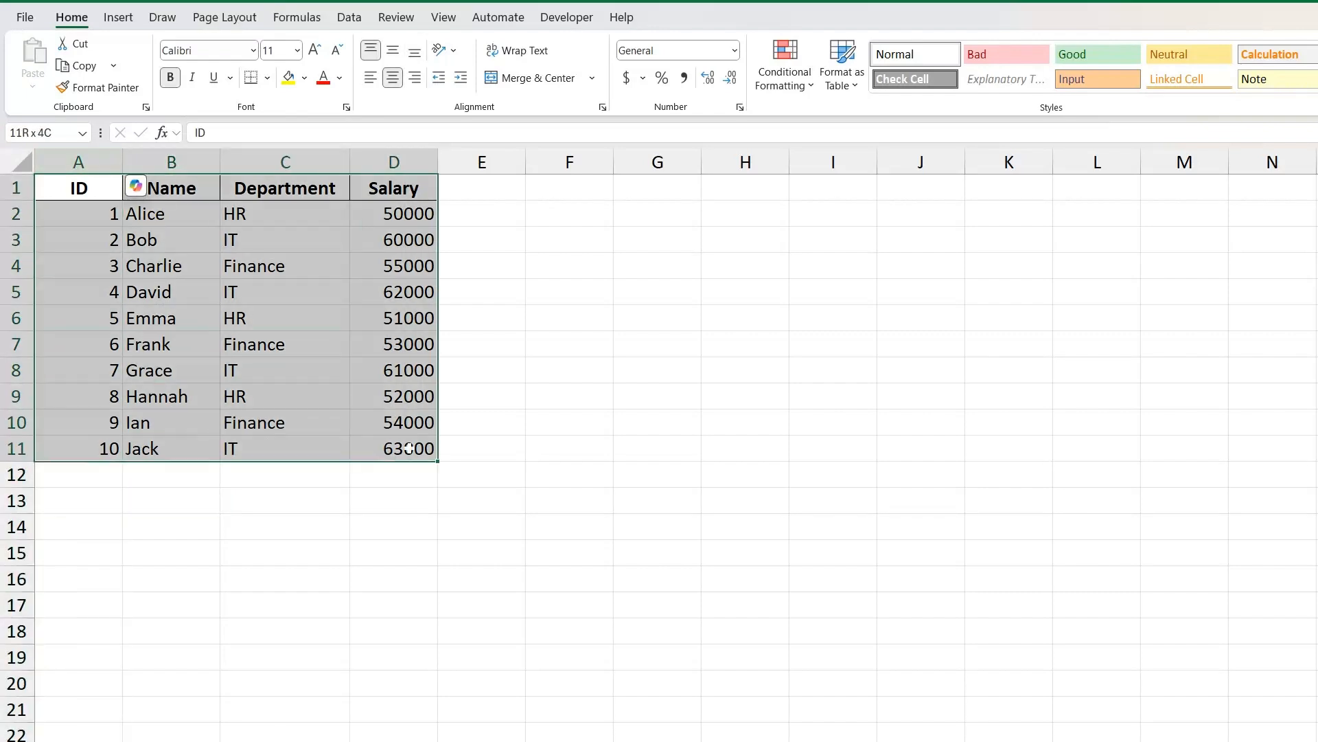
pyautogui.click(252, 335)
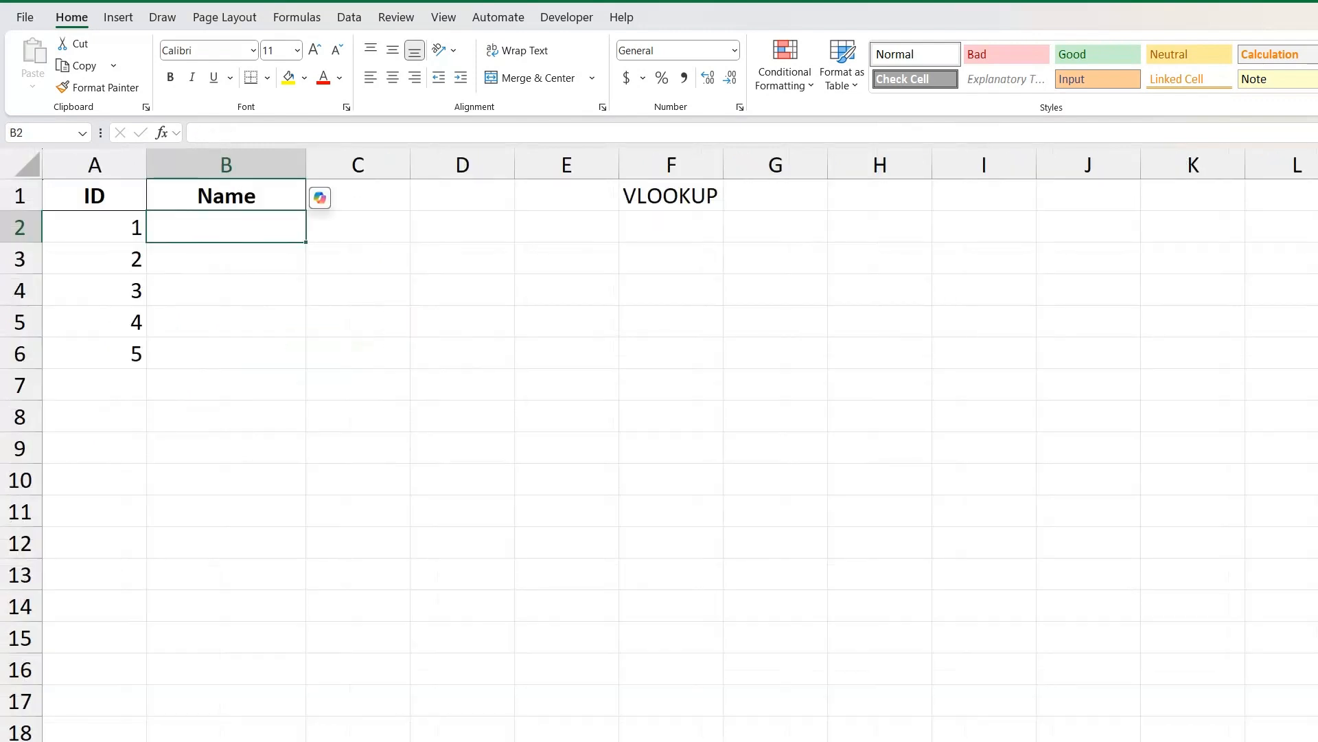
pyautogui.click(670, 197)
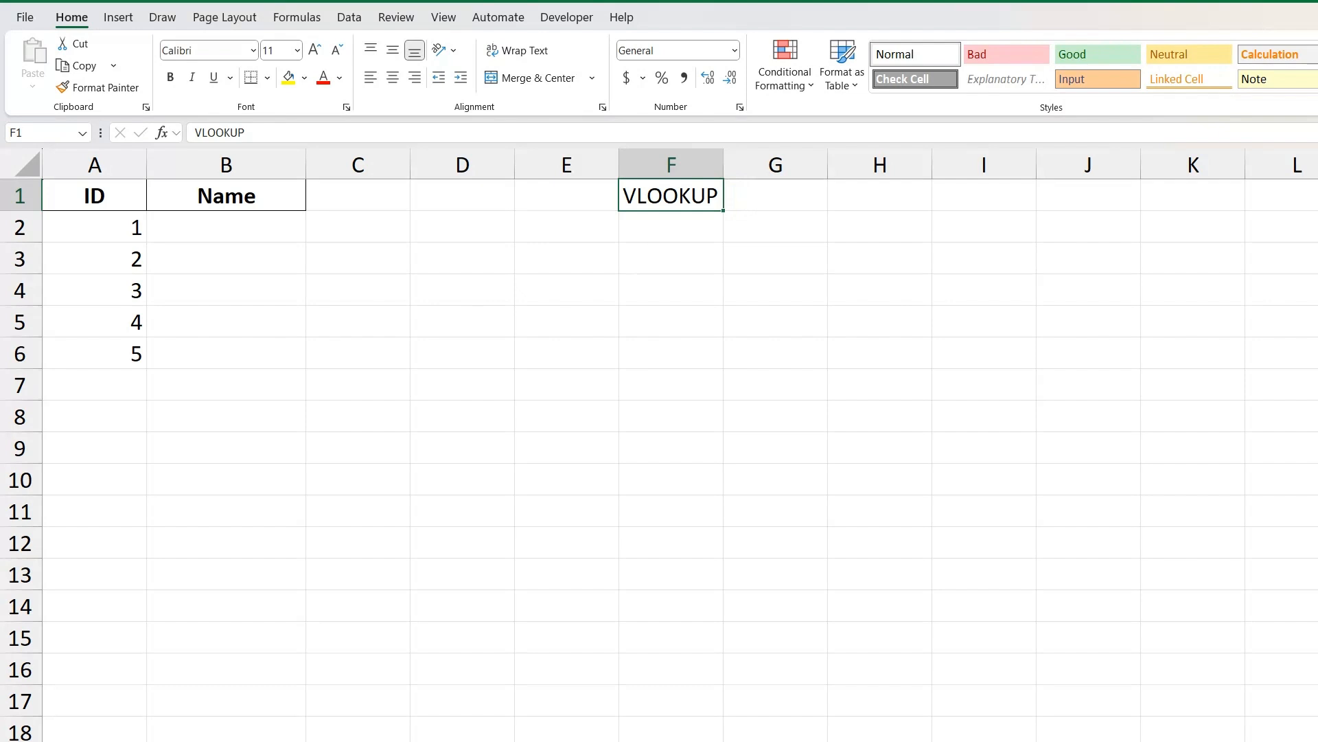
pyautogui.moveTo(103, 227); pyautogui.dragTo(106, 354)
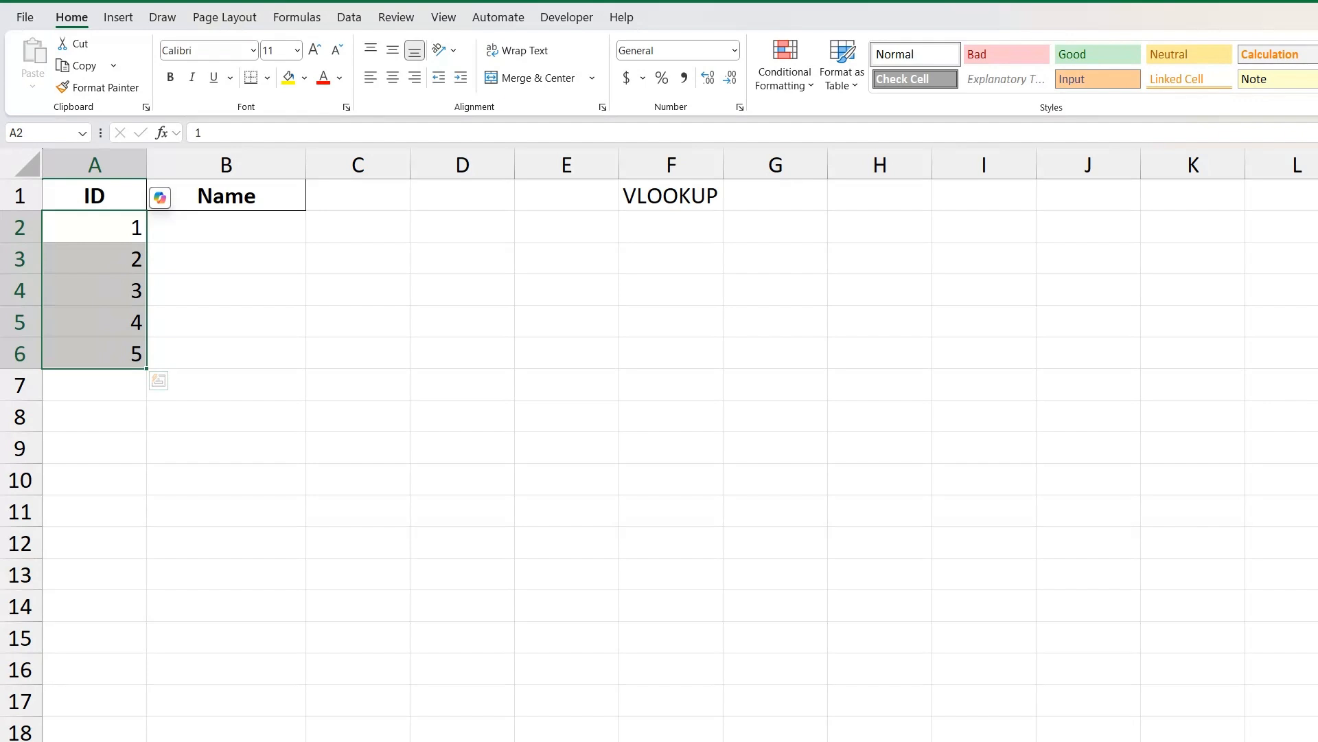
pyautogui.press('Right')
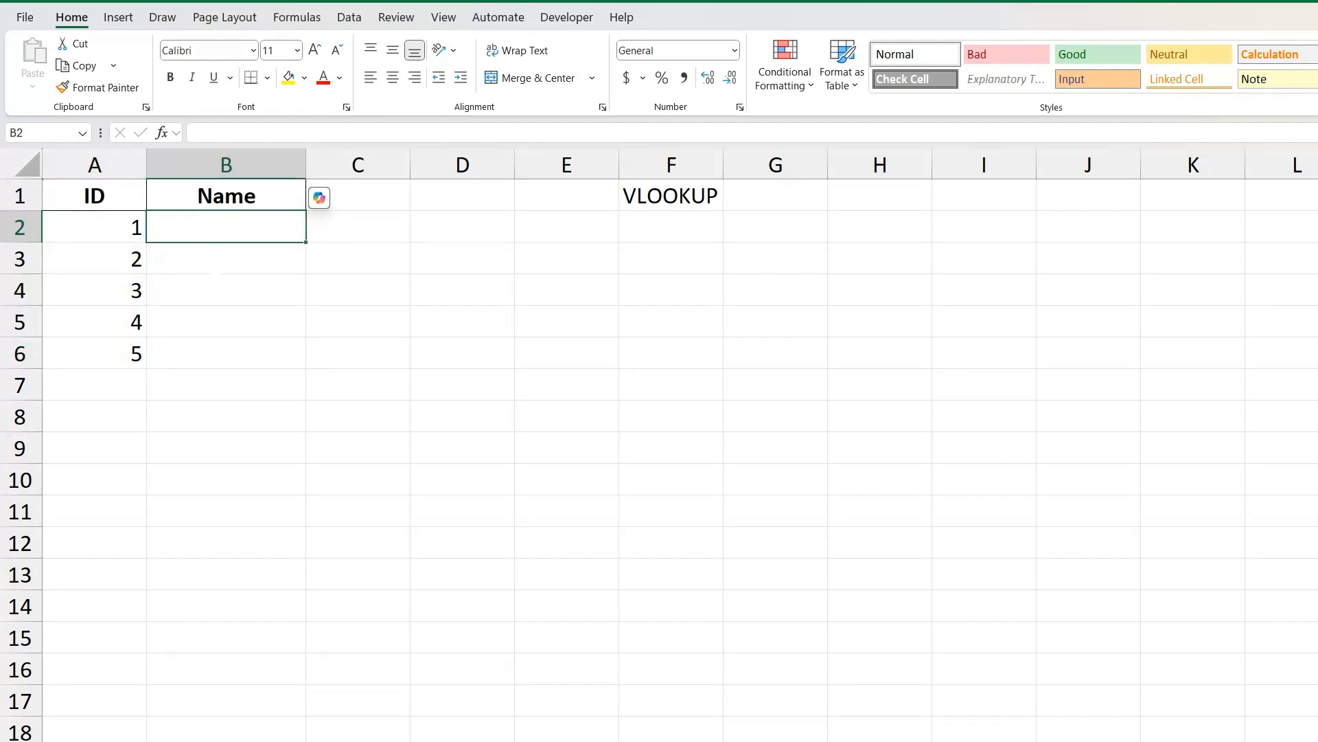
pyautogui.click(233, 200)
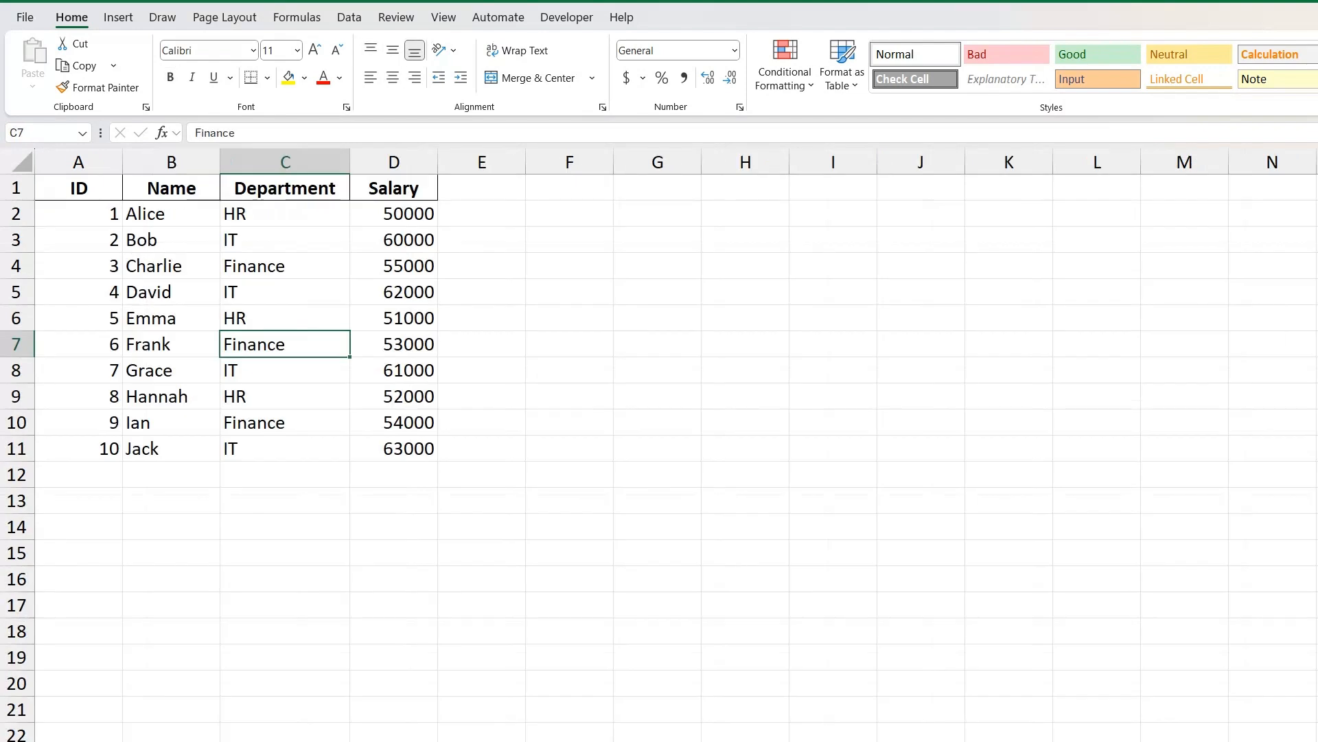
# Compare the IDs on the VLOOKUP sheet with the matching names and other fields in the employee table.
pyautogui.click(172, 162)
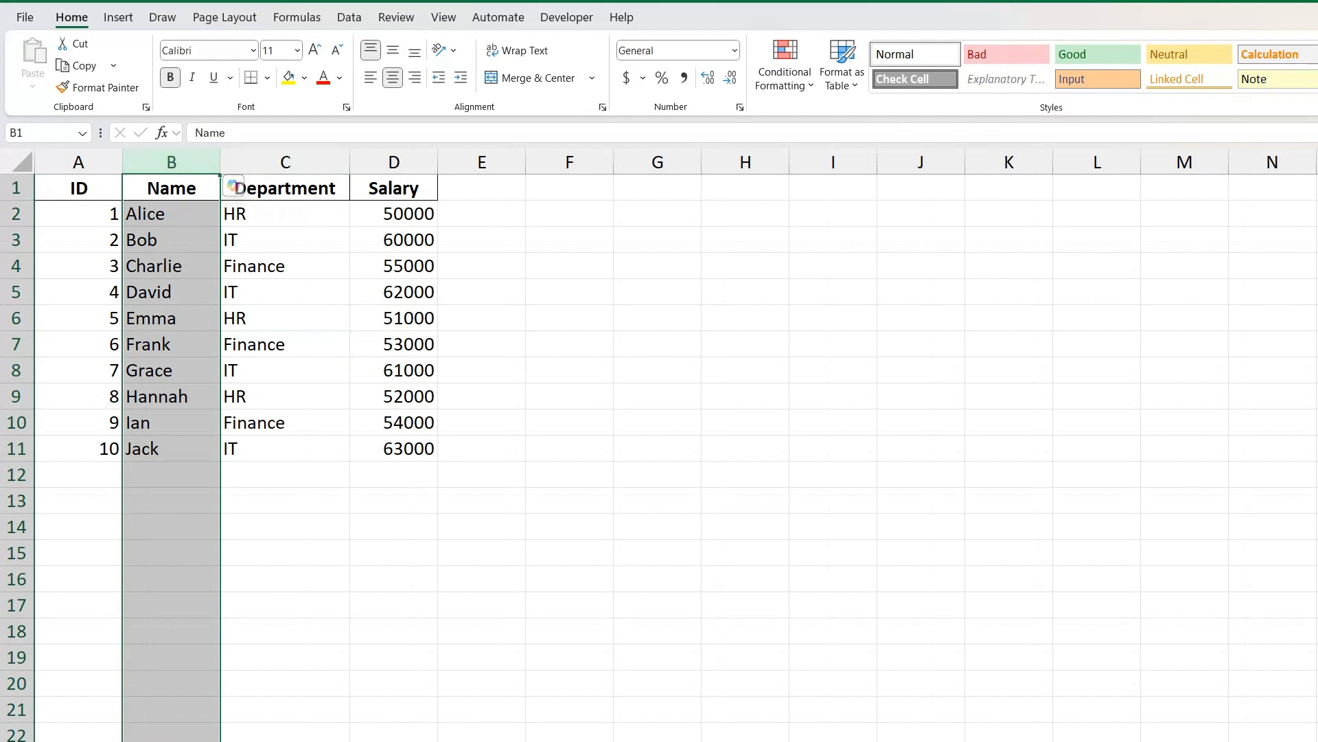
pyautogui.click(156, 220)
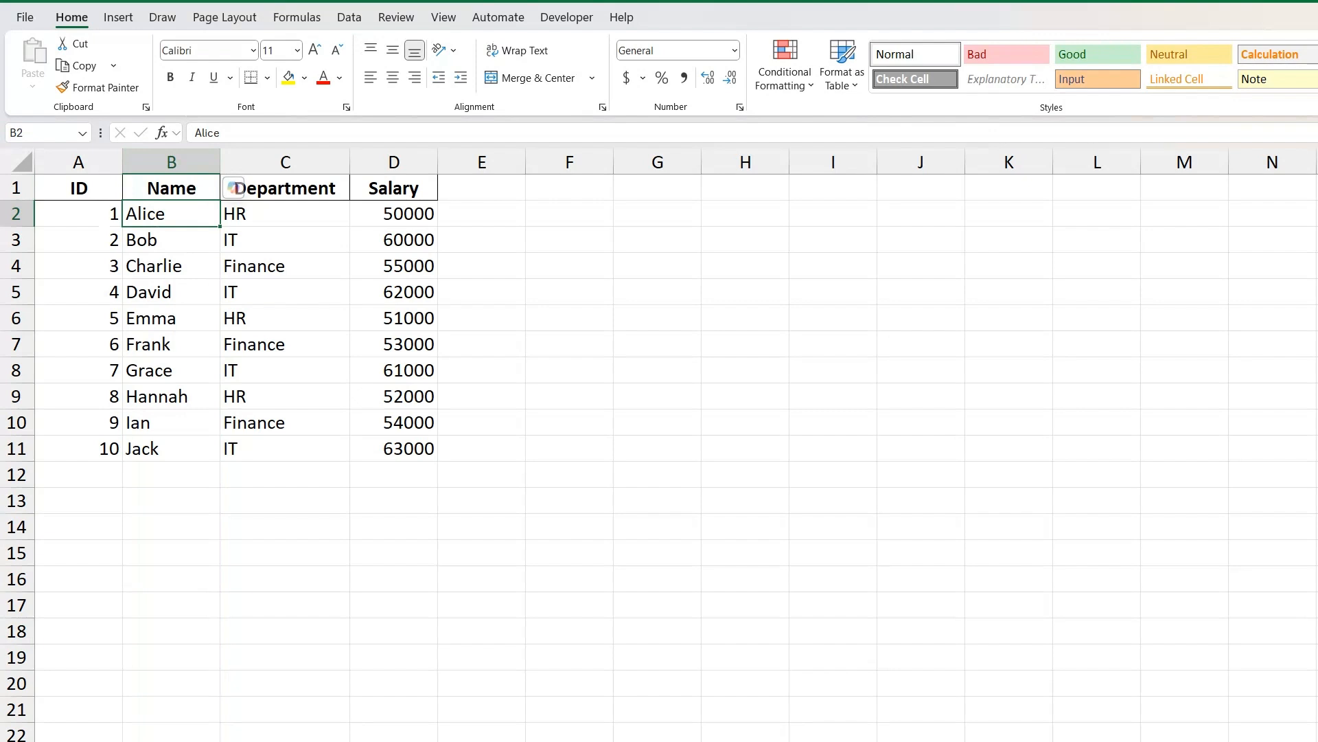
pyautogui.click(285, 218)
pyautogui.click(397, 221)
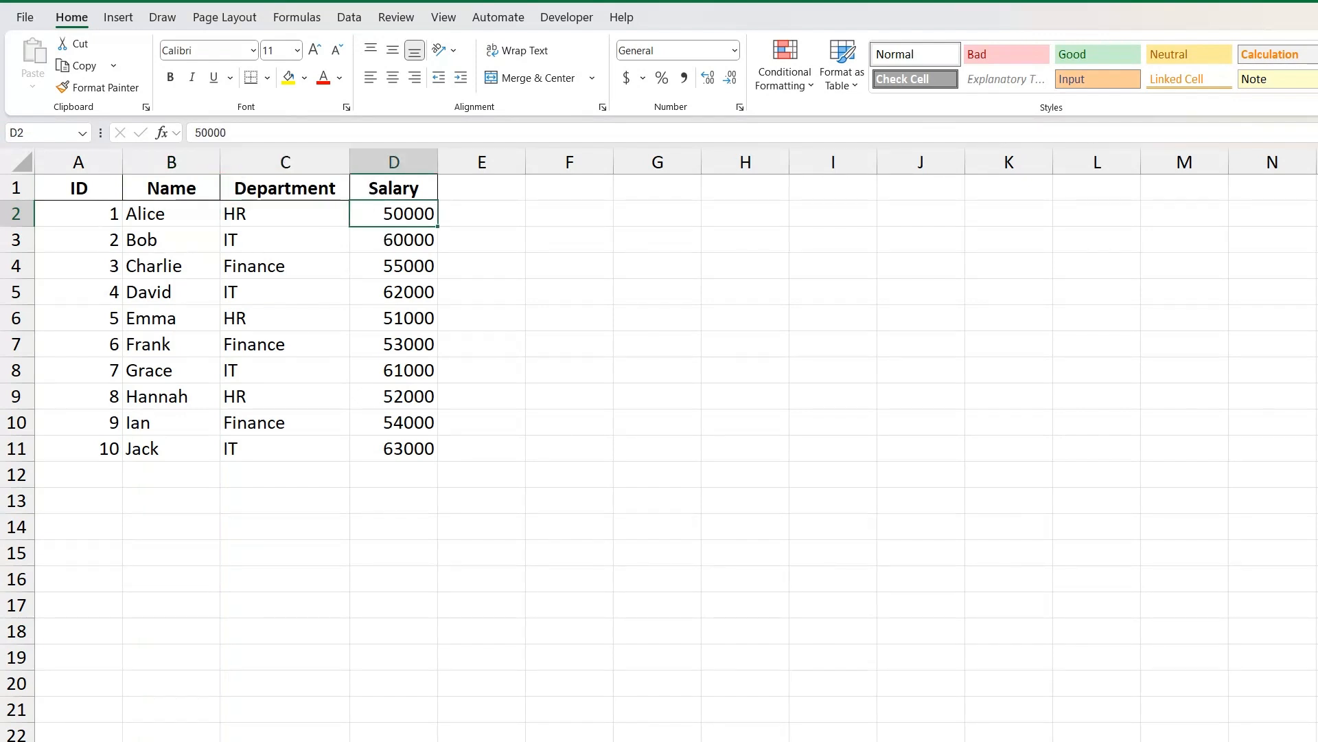
pyautogui.click(78, 216)
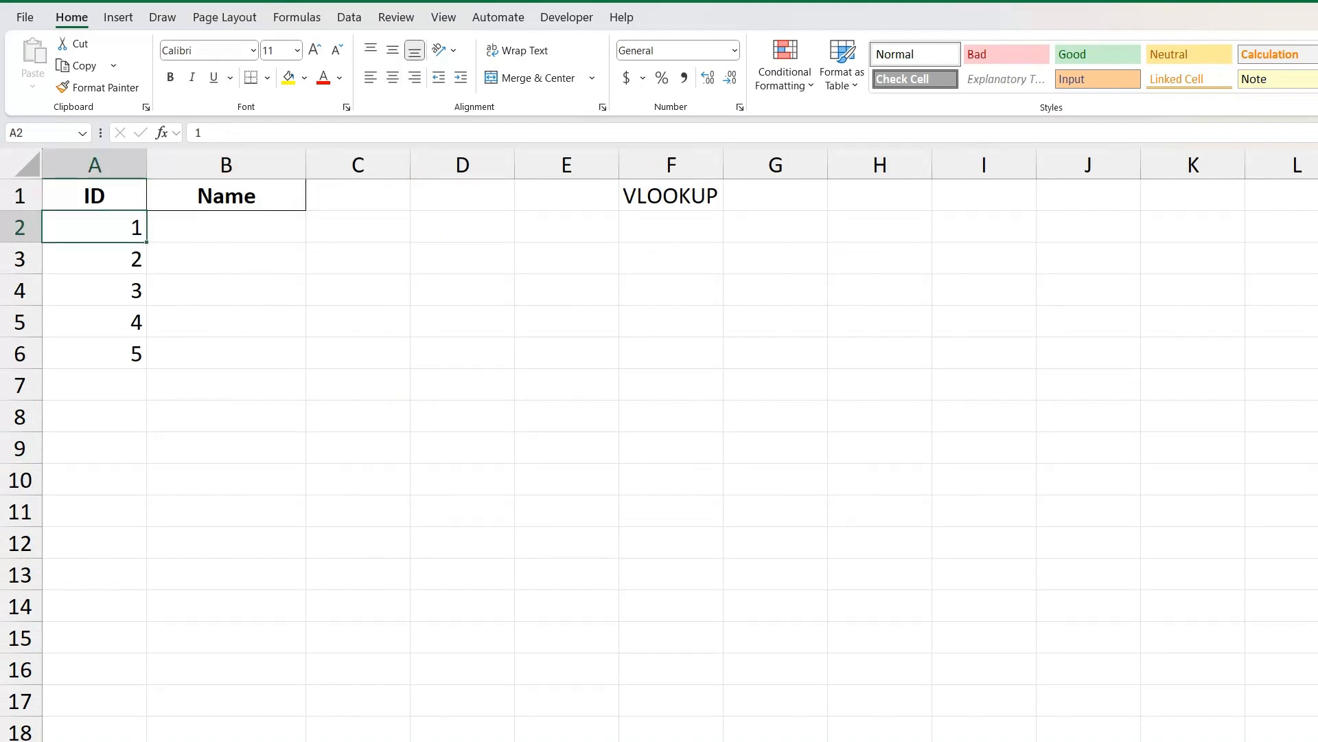
pyautogui.click(226, 227)
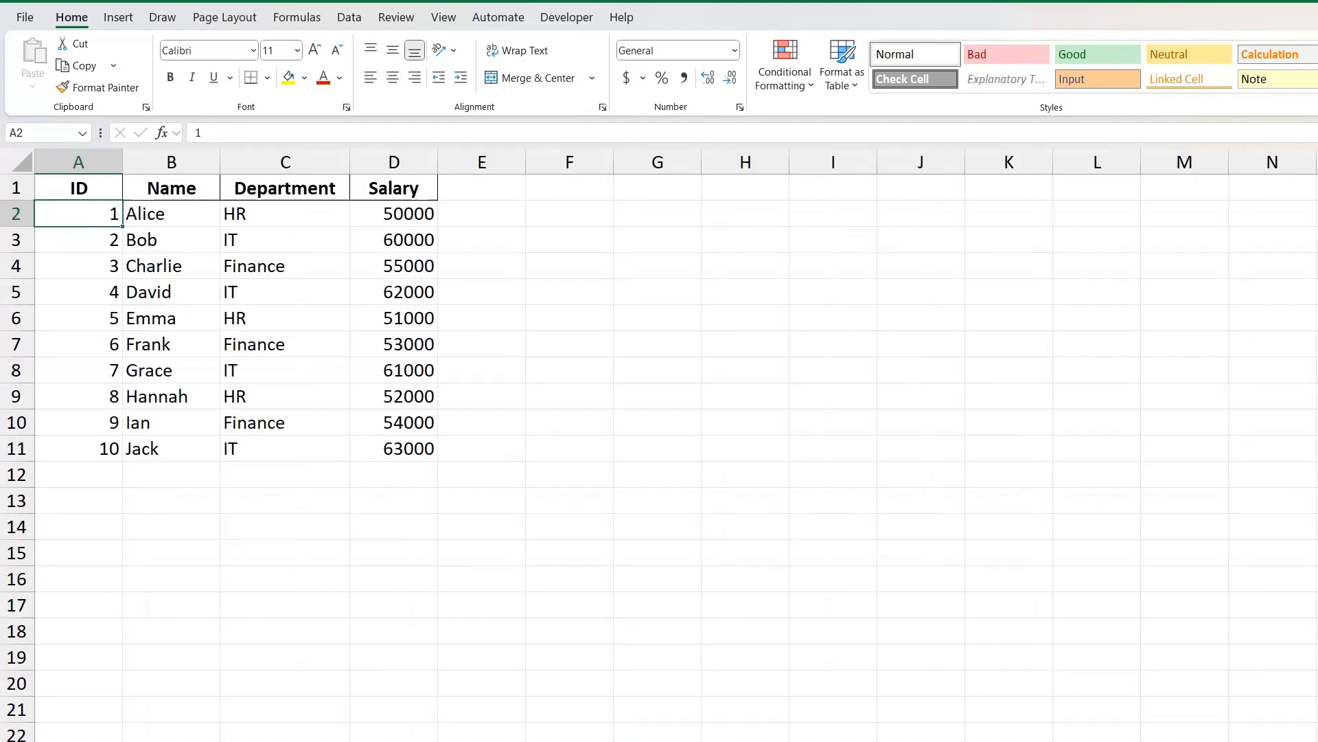
pyautogui.click(171, 214)
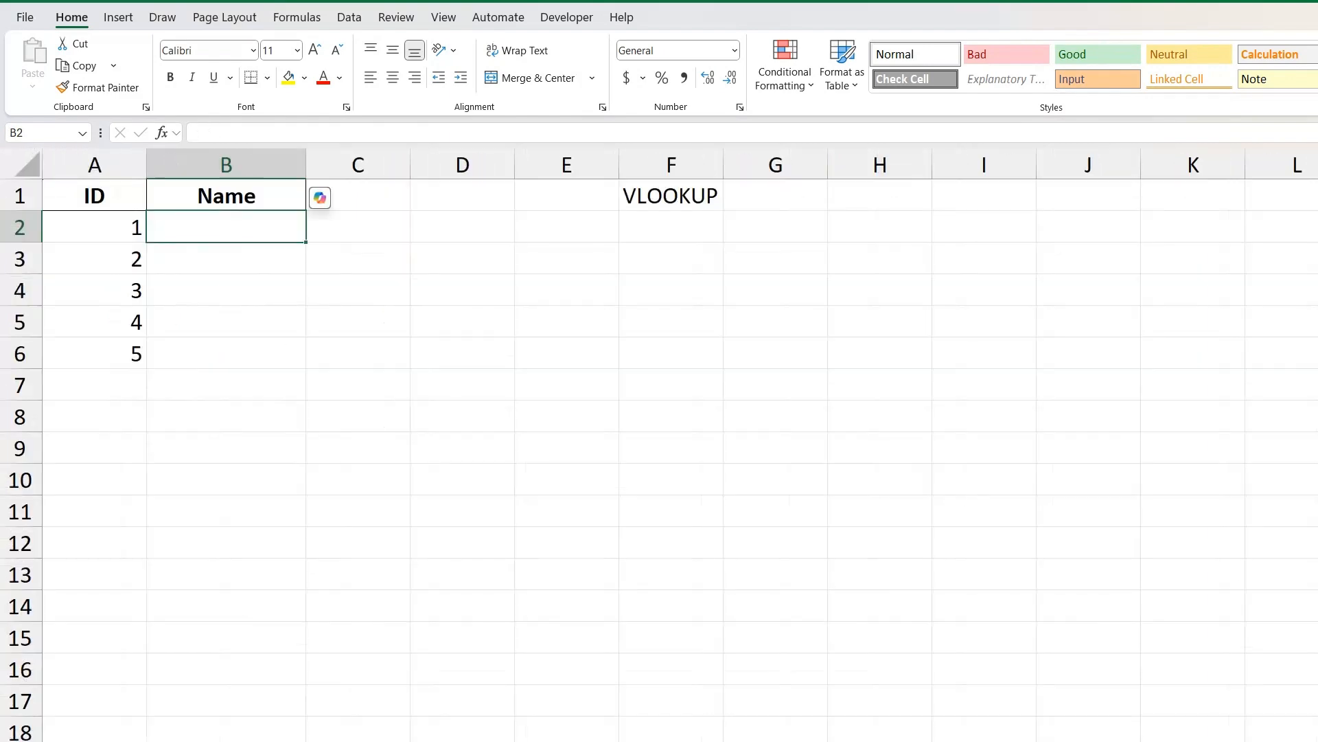
pyautogui.click(94, 258)
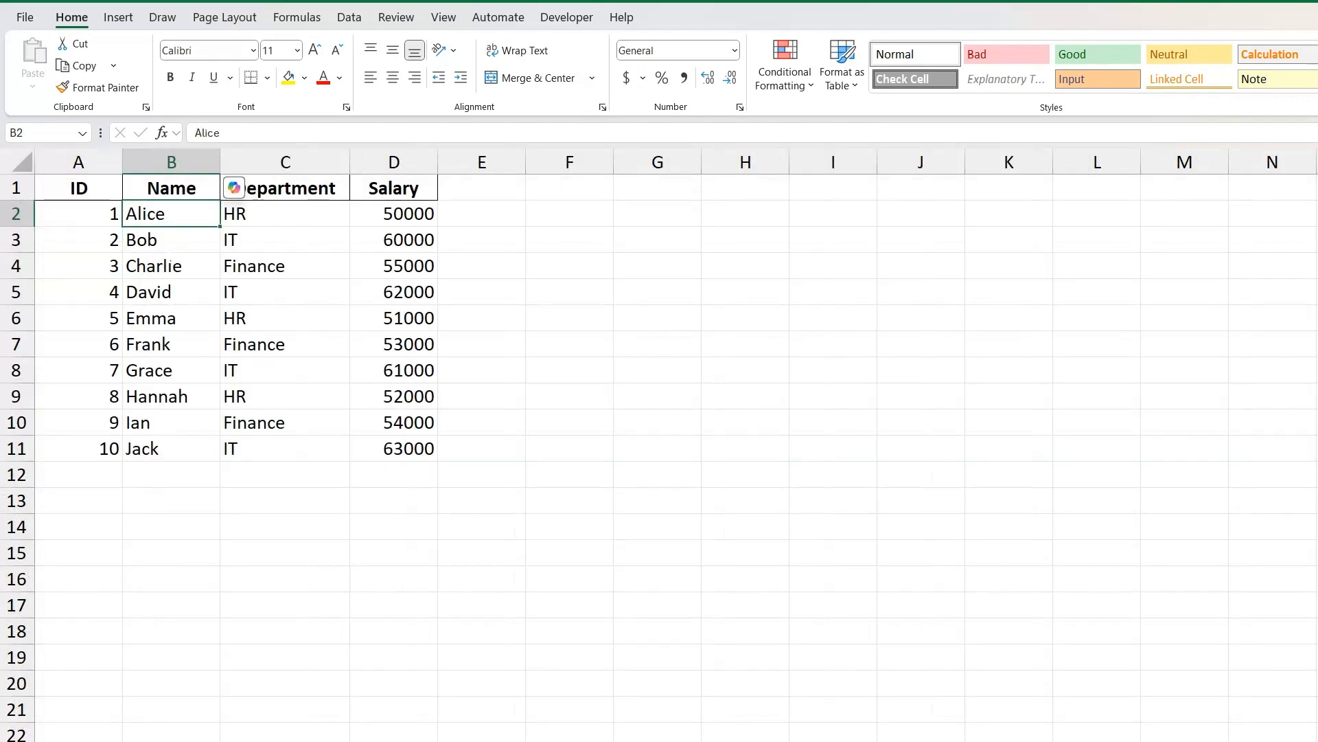
pyautogui.click(172, 240)
pyautogui.press('Down')
pyautogui.press('Down')
pyautogui.press('Down')
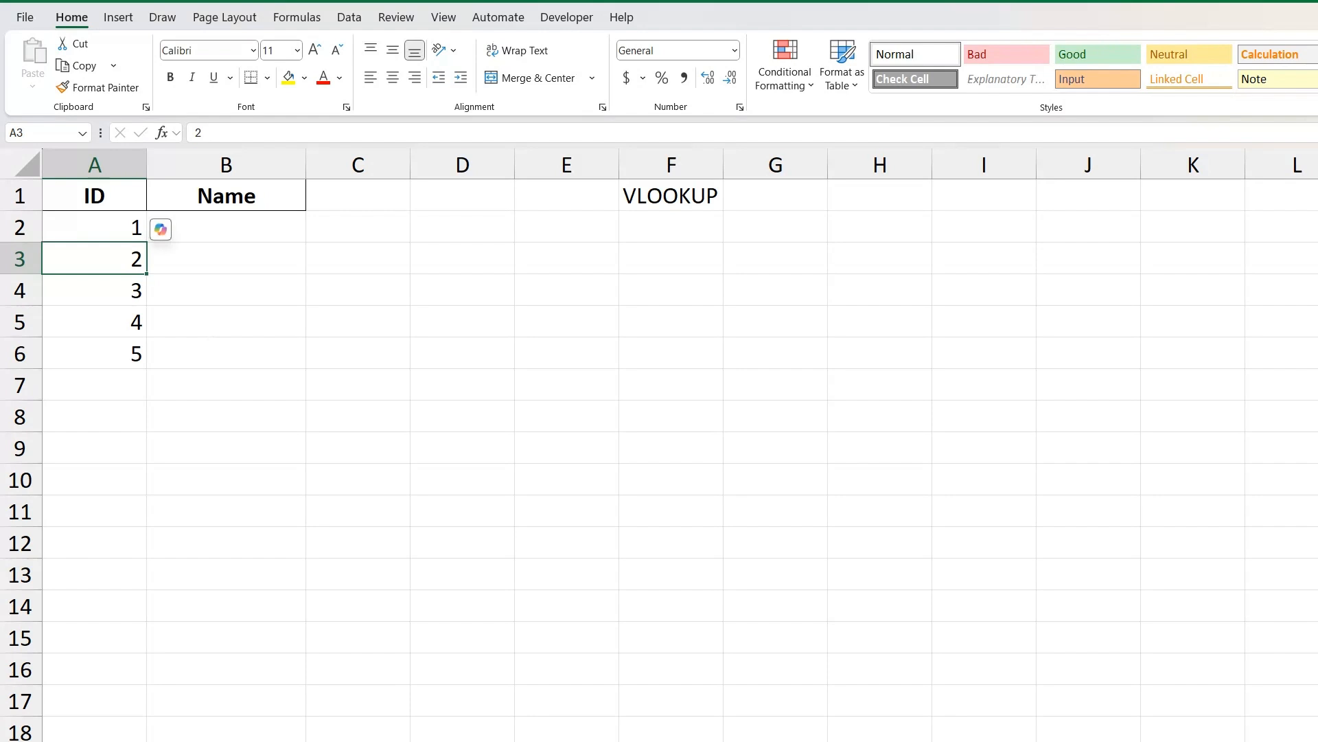
pyautogui.click(226, 322)
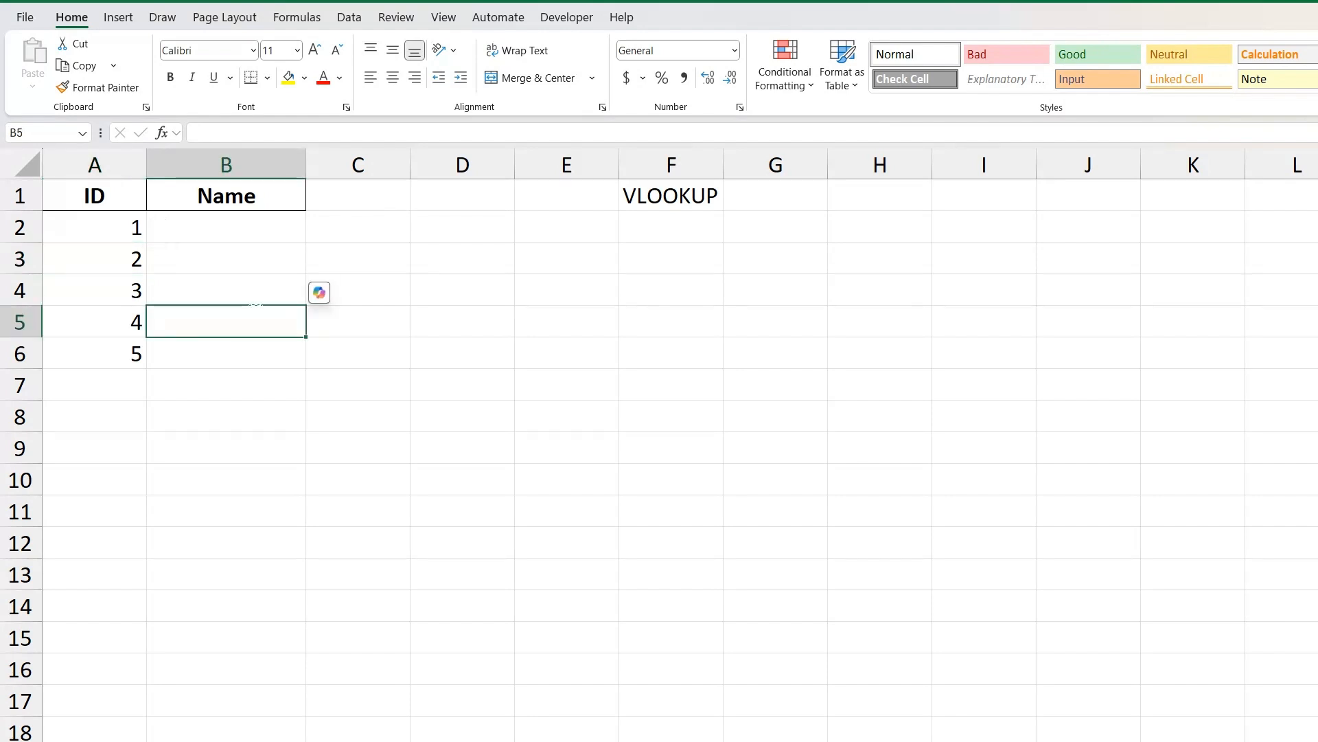
# Review the ID and Name columns on both sheets to identify the lookup key and the column to fill.
pyautogui.click(109, 166)
pyautogui.click(206, 164)
pyautogui.click(211, 259)
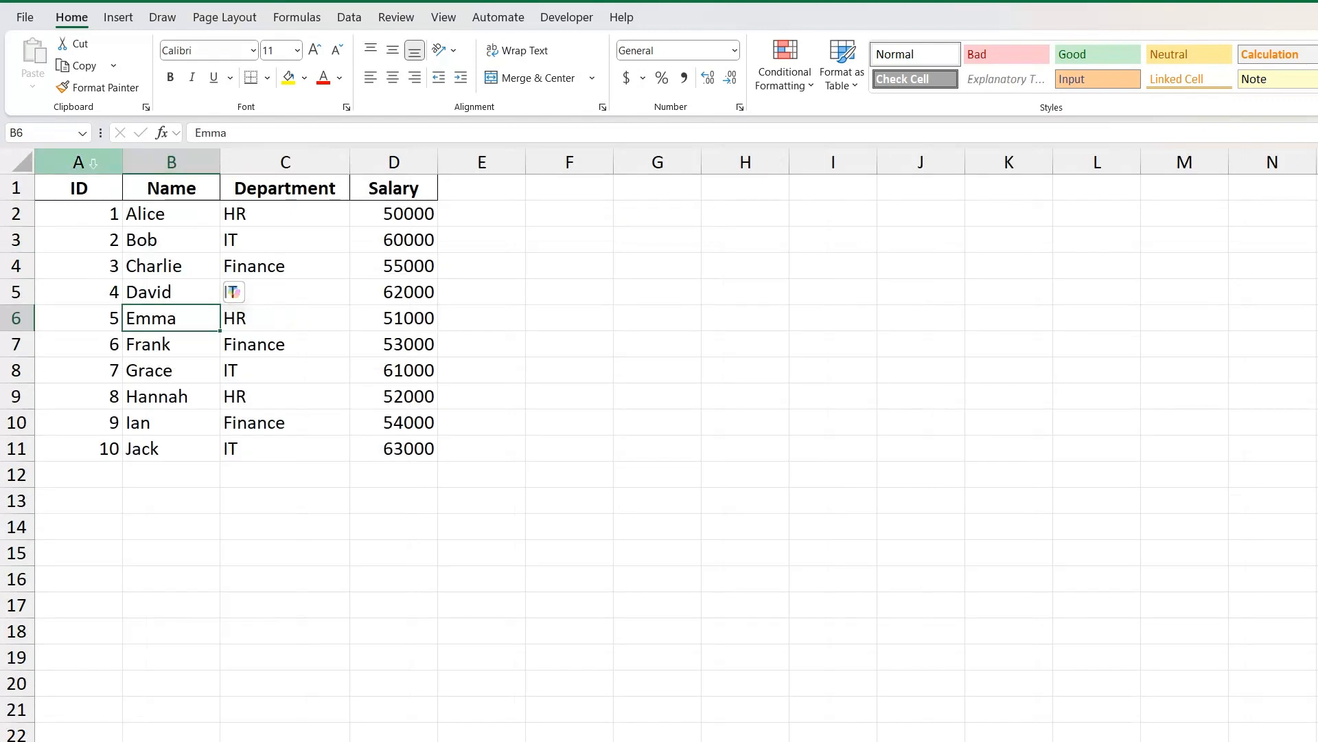
pyautogui.click(96, 167)
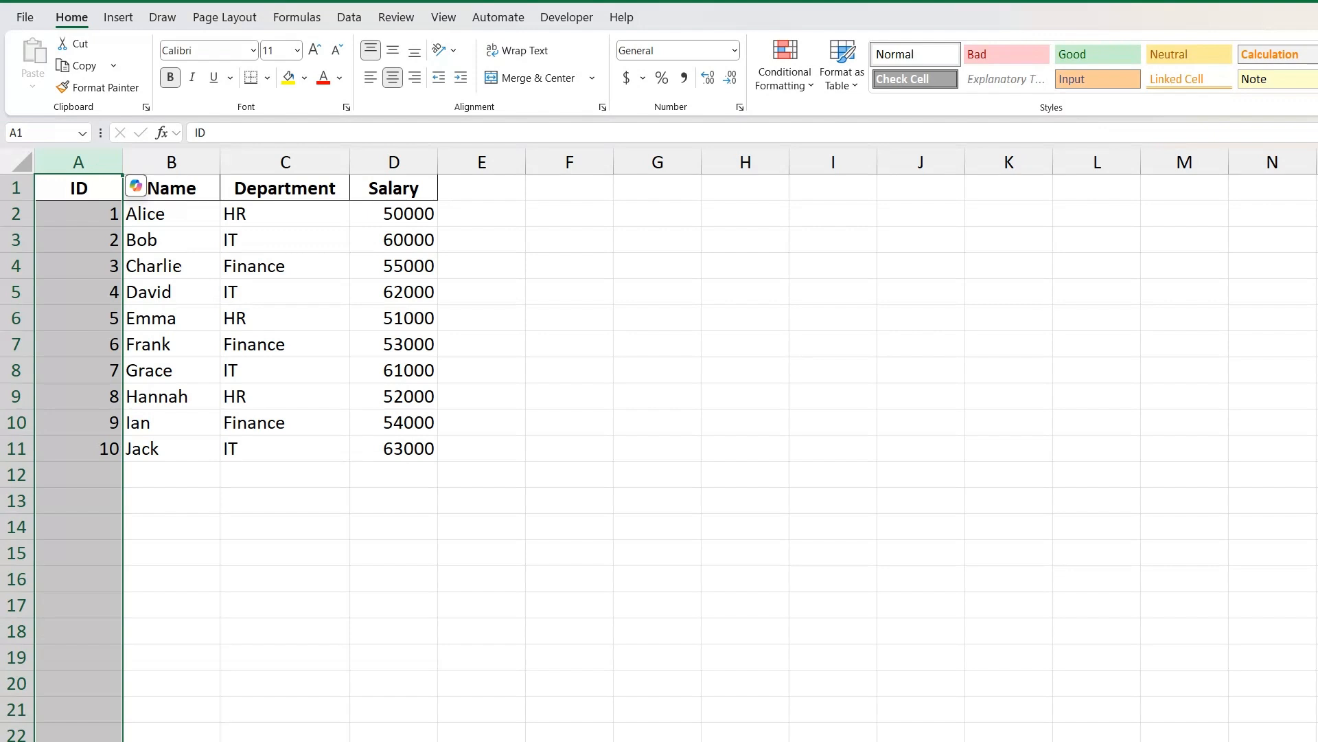
pyautogui.click(177, 216)
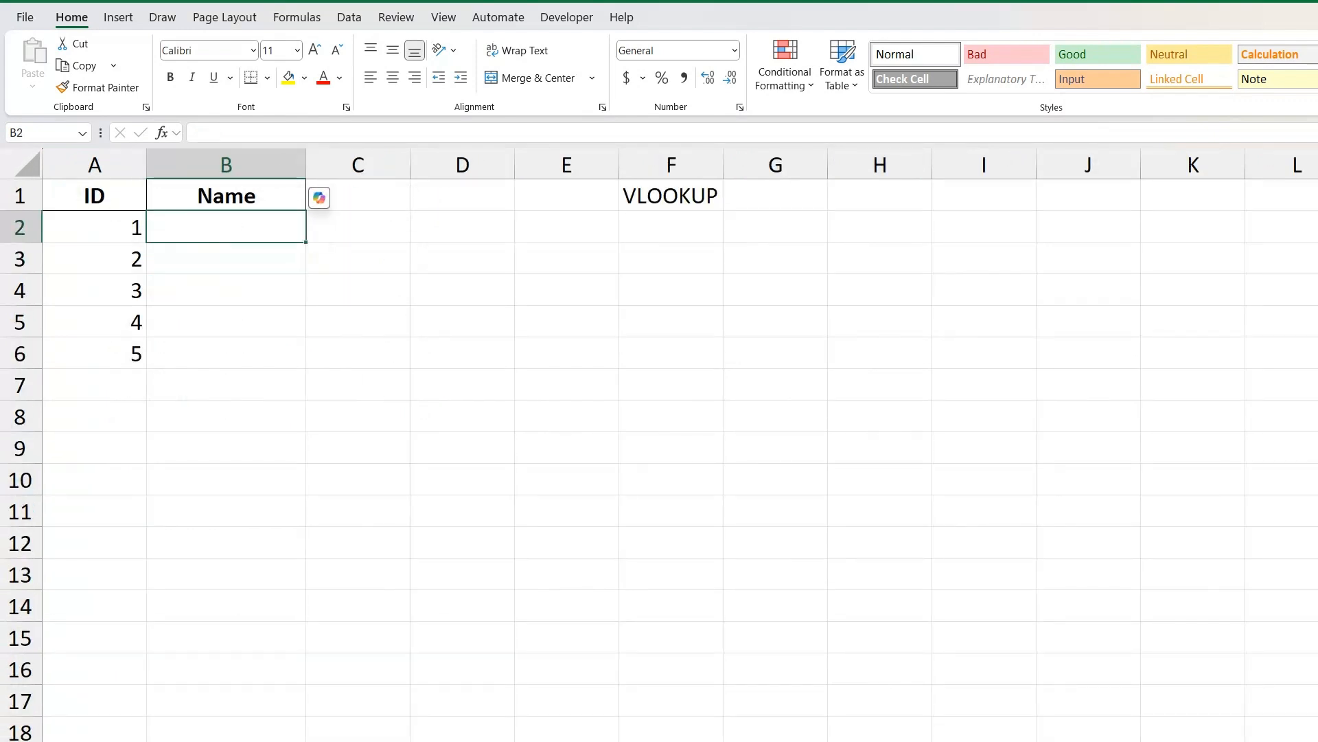
pyautogui.click(234, 166)
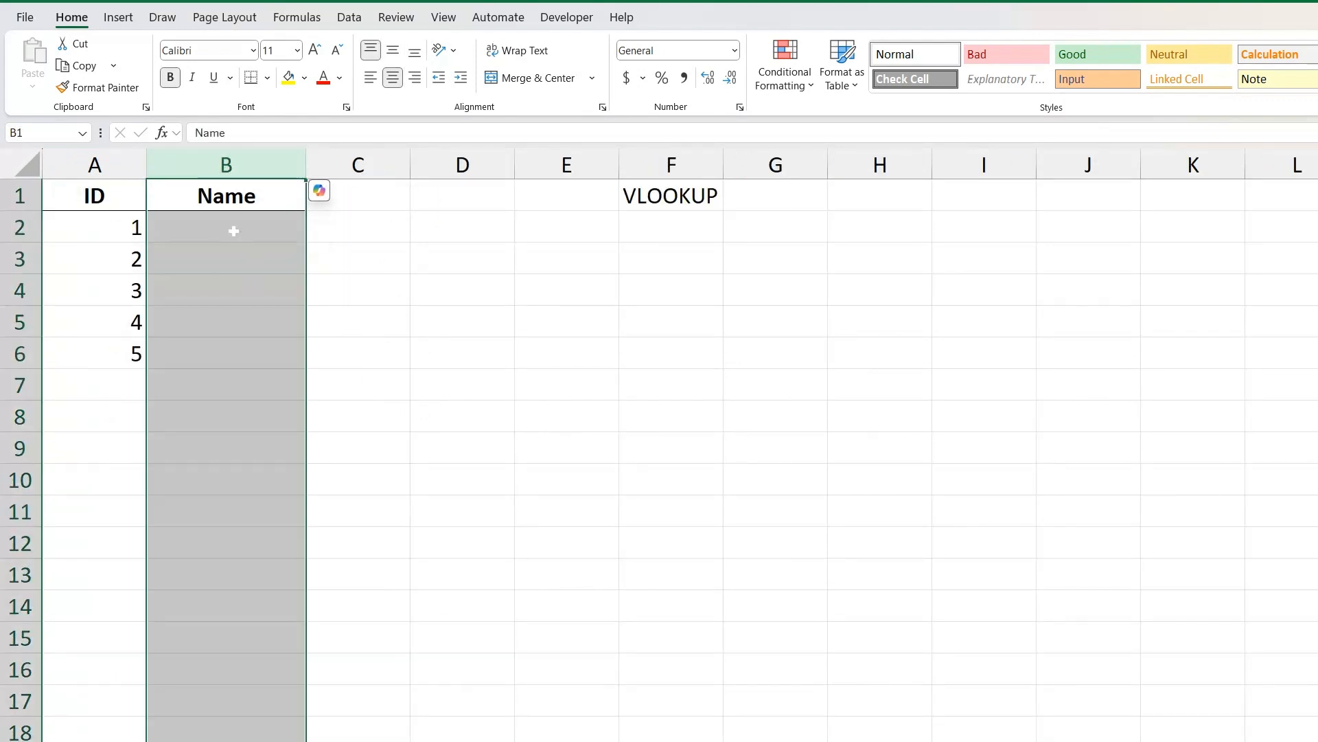
# Begin a VLOOKUP formula in B2 of the VLOOKUP sheet with A2 as the lookup value.
pyautogui.click(233, 230)
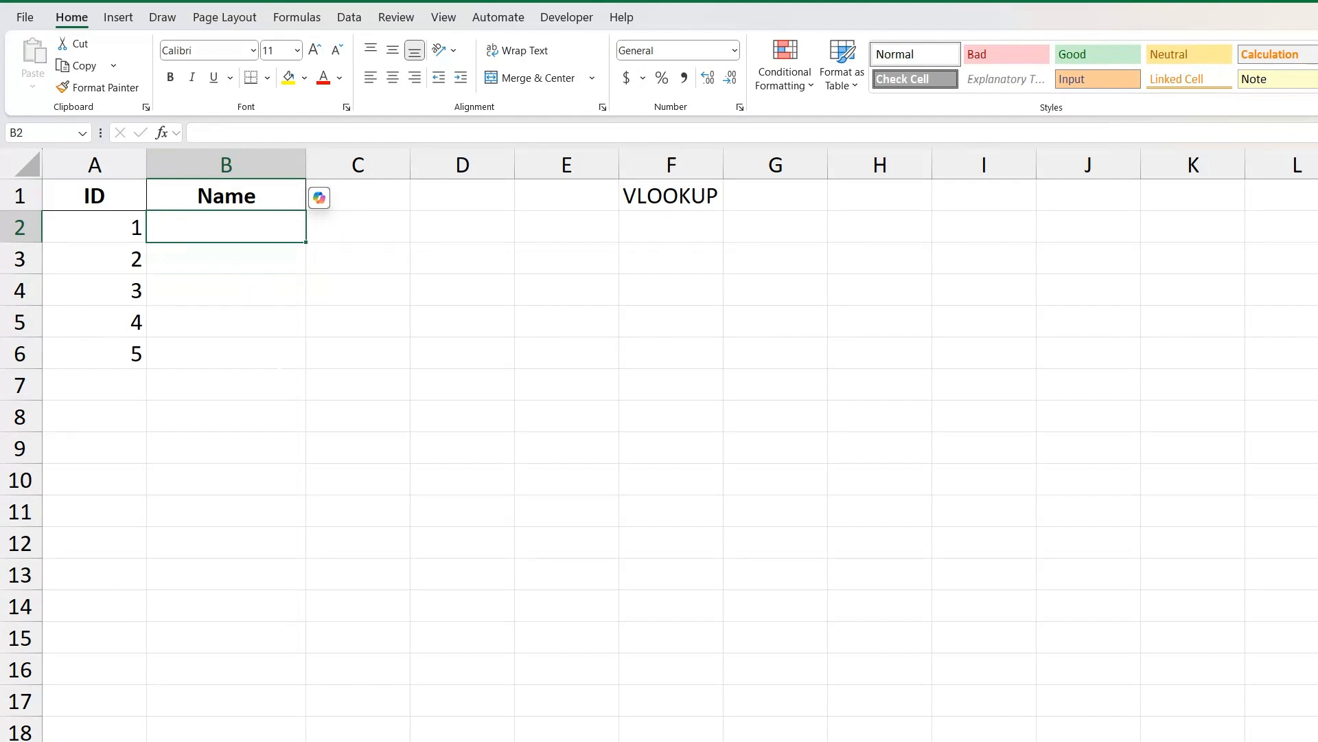
pyautogui.write('=')
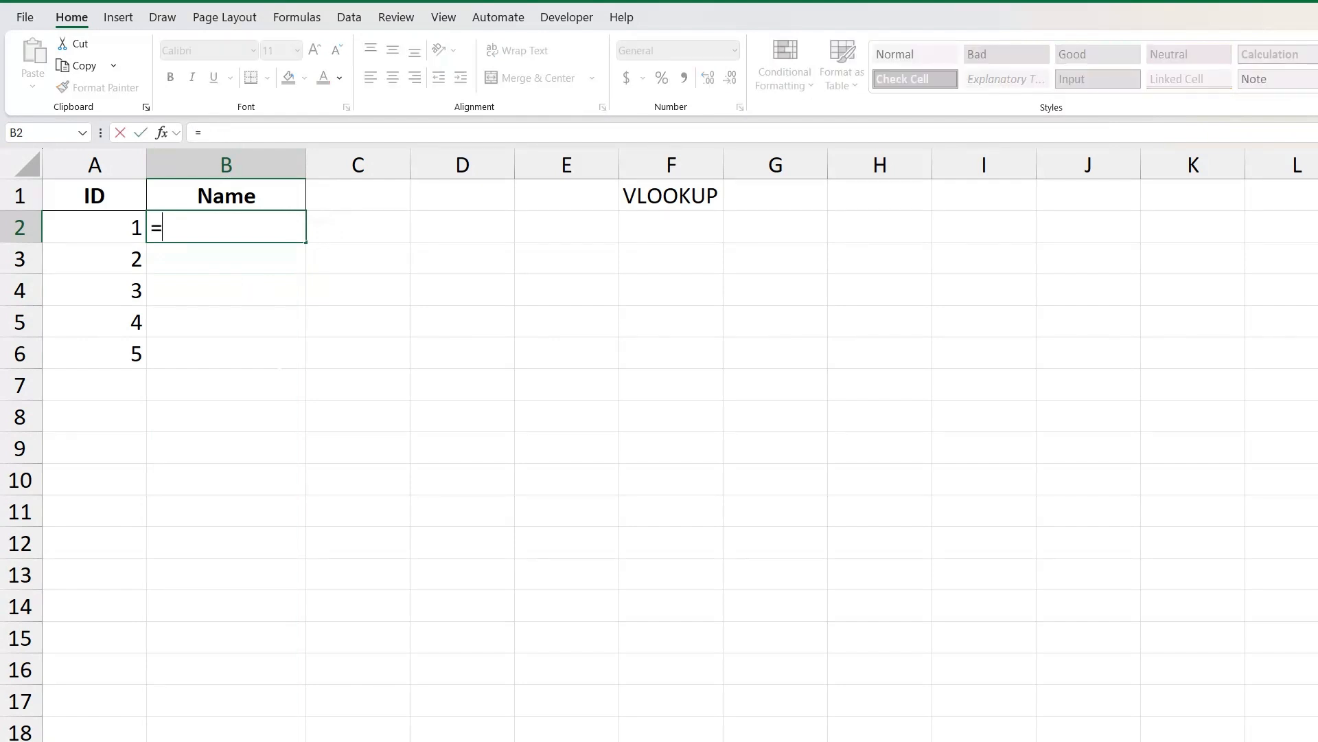
pyautogui.write('Vlo')
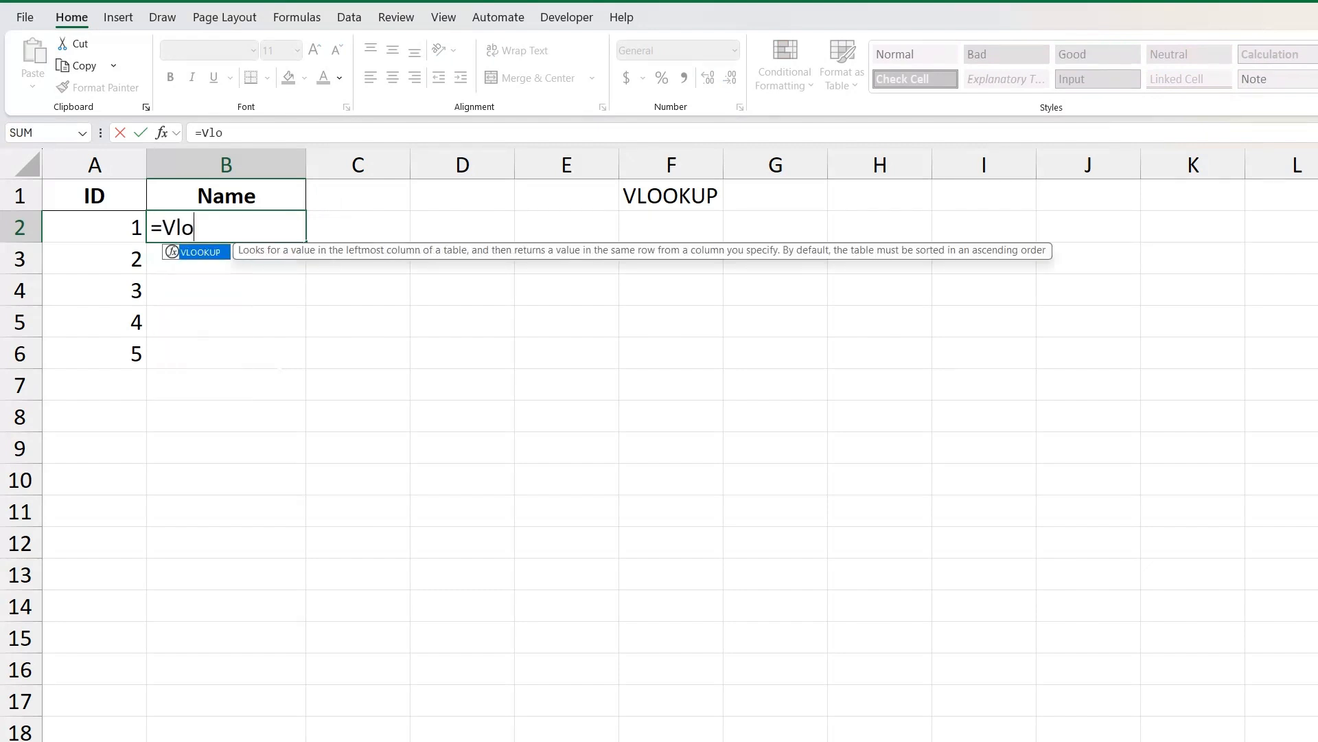
pyautogui.press('Tab')
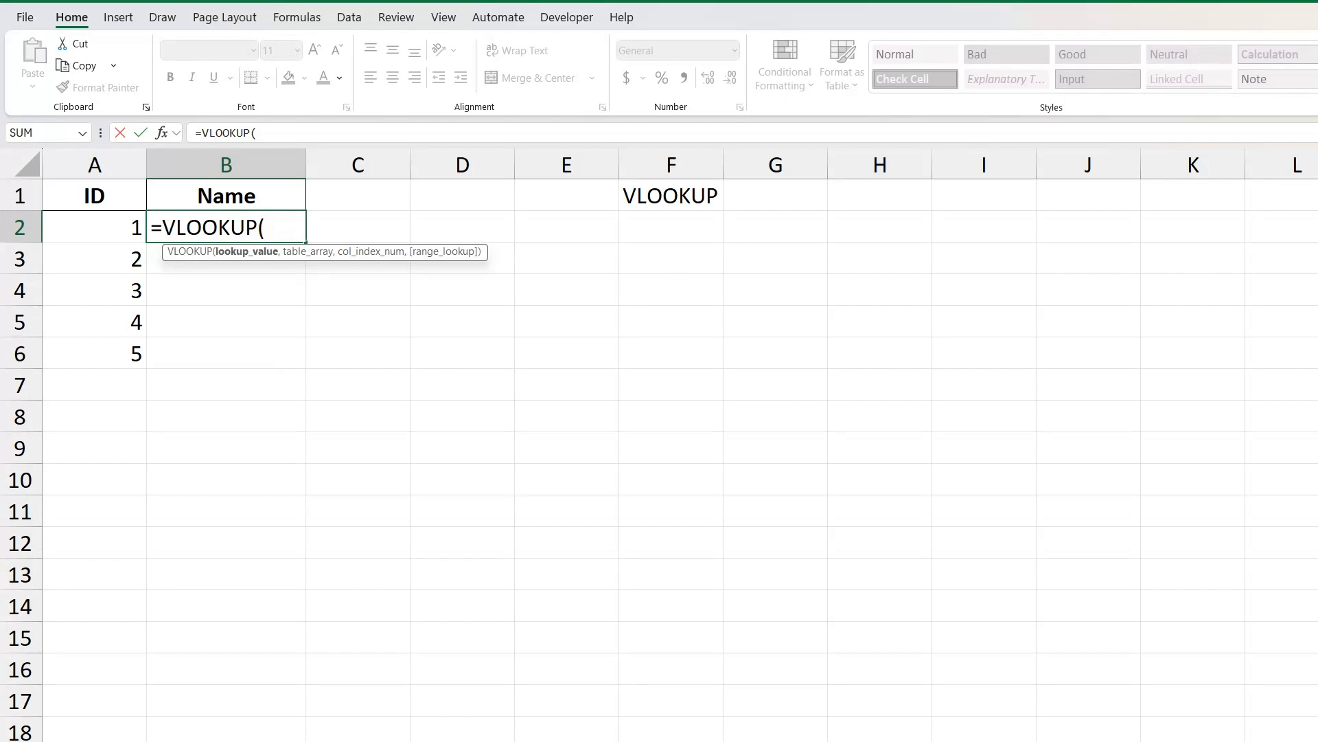
pyautogui.click(108, 226)
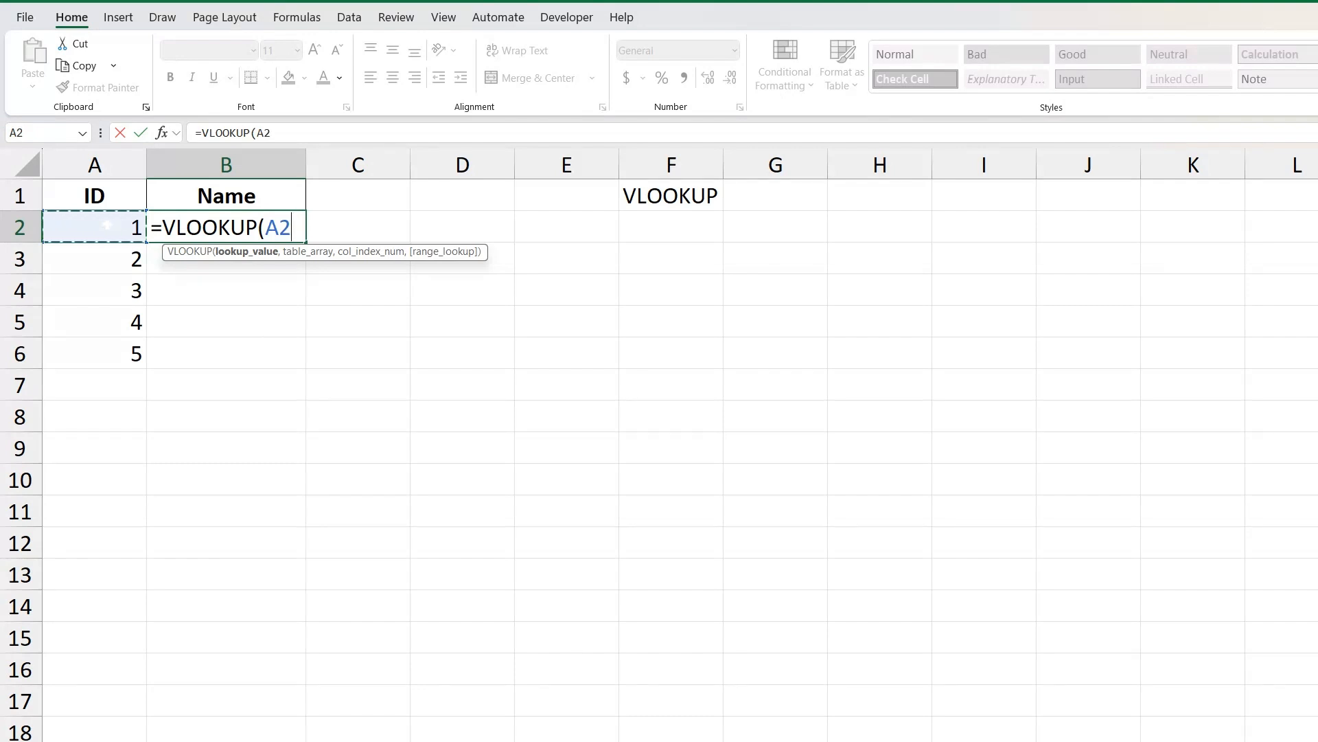
pyautogui.write(',')
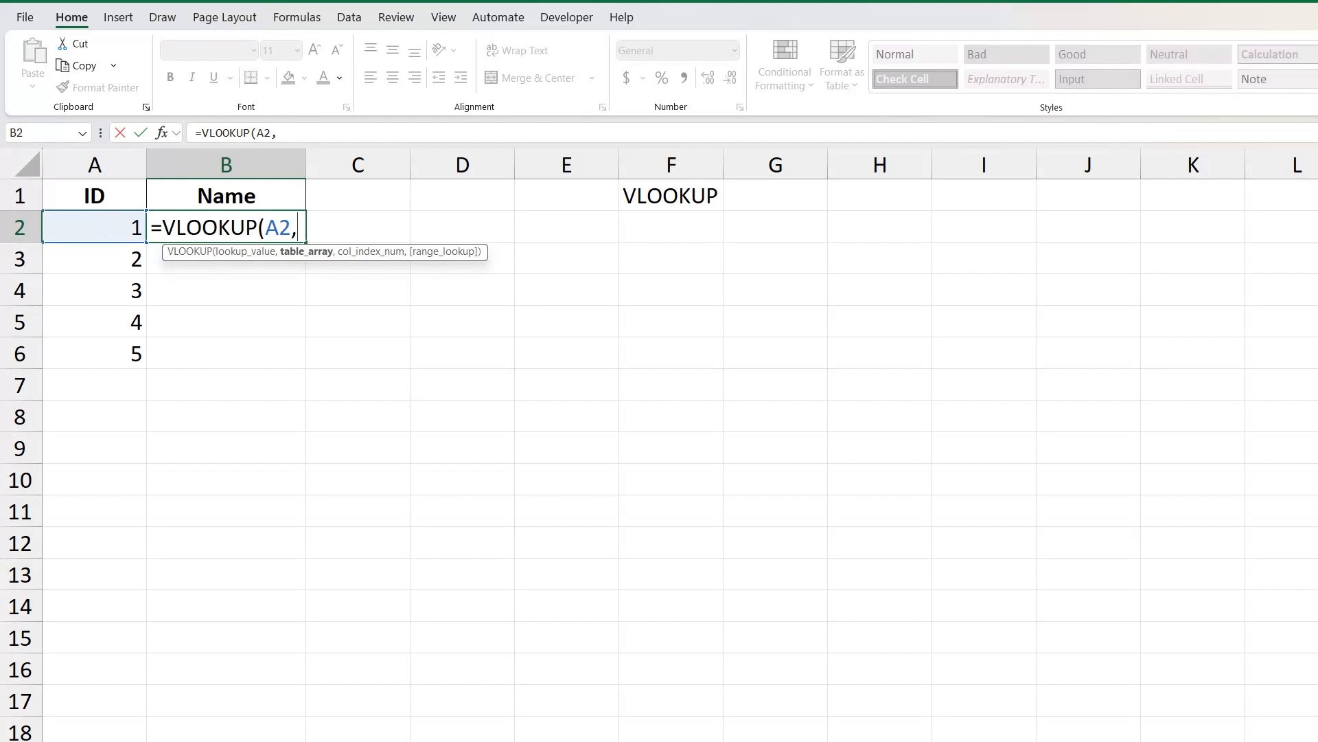
# Set the formula's table array to columns A:B of the Employee_Data sheet.
pyautogui.hotkey('ctrl', 'pageup')
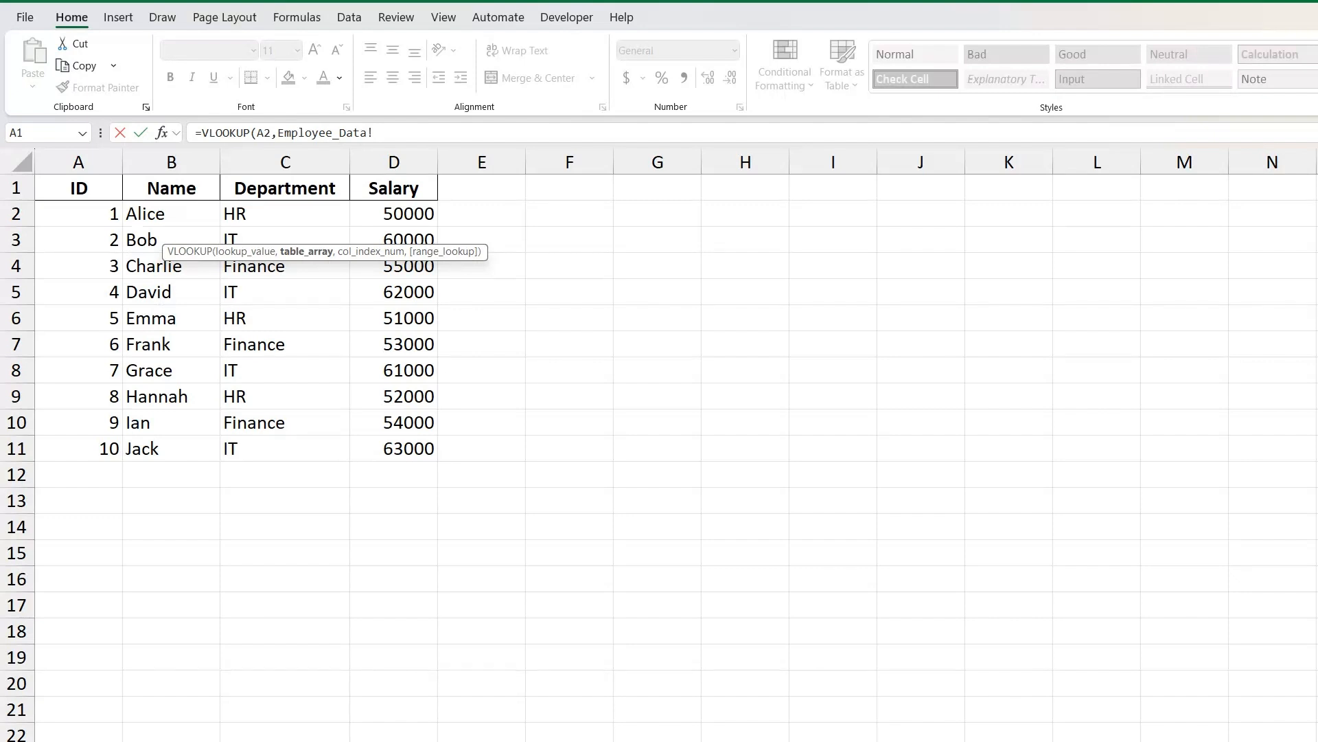
pyautogui.click(82, 165)
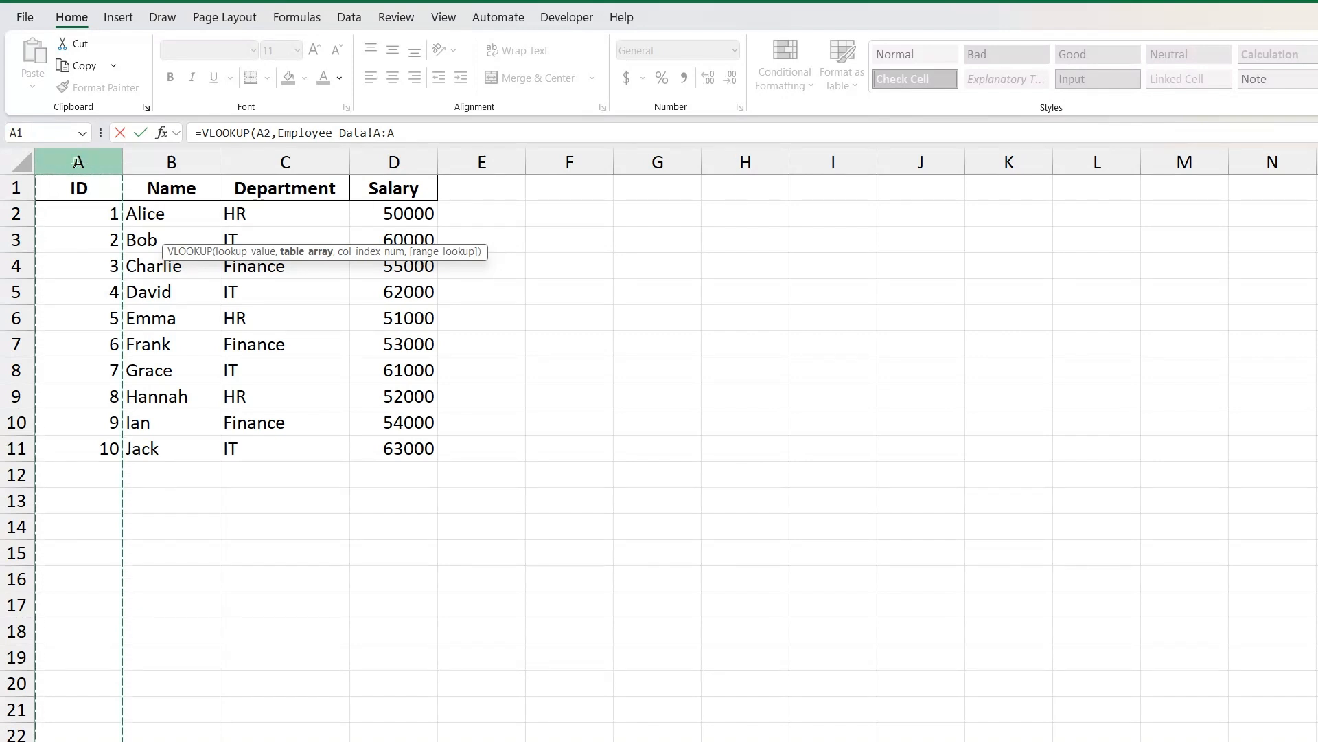
pyautogui.moveTo(82, 165); pyautogui.dragTo(172, 162)
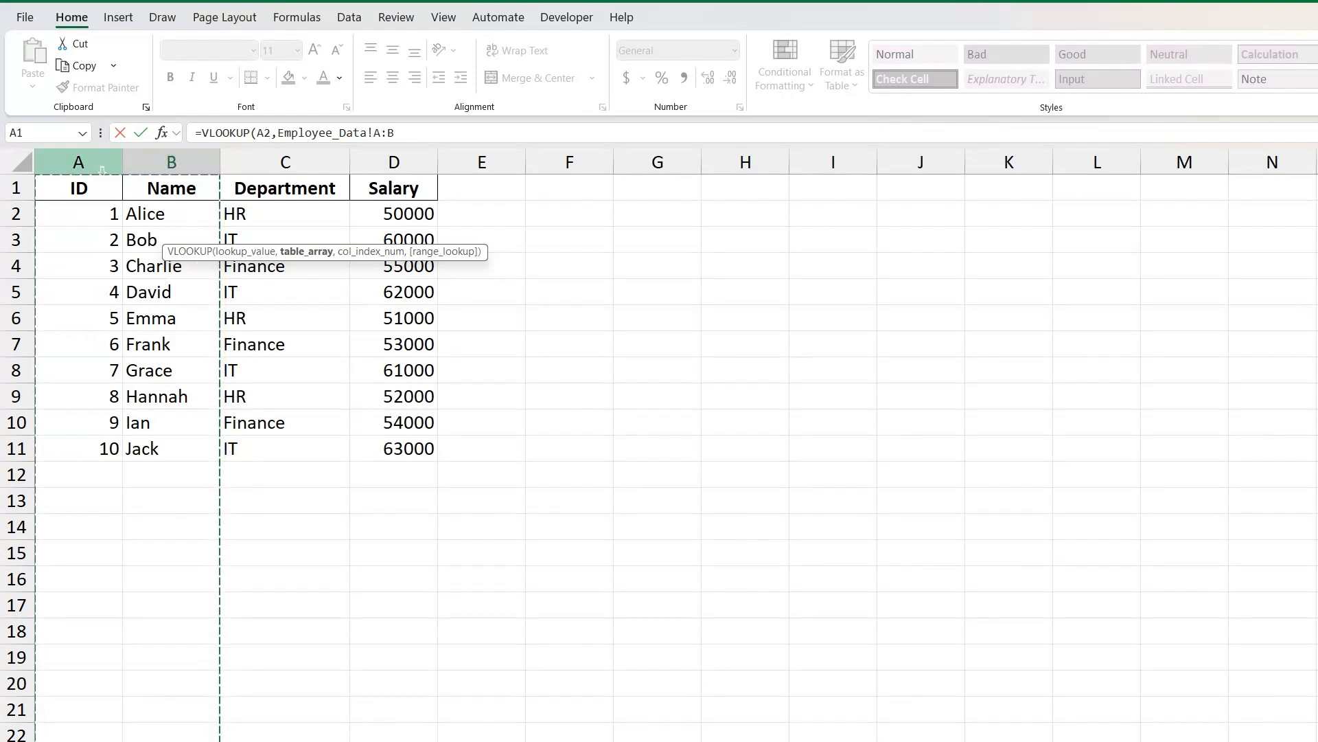
pyautogui.moveTo(101, 169); pyautogui.dragTo(176, 170)
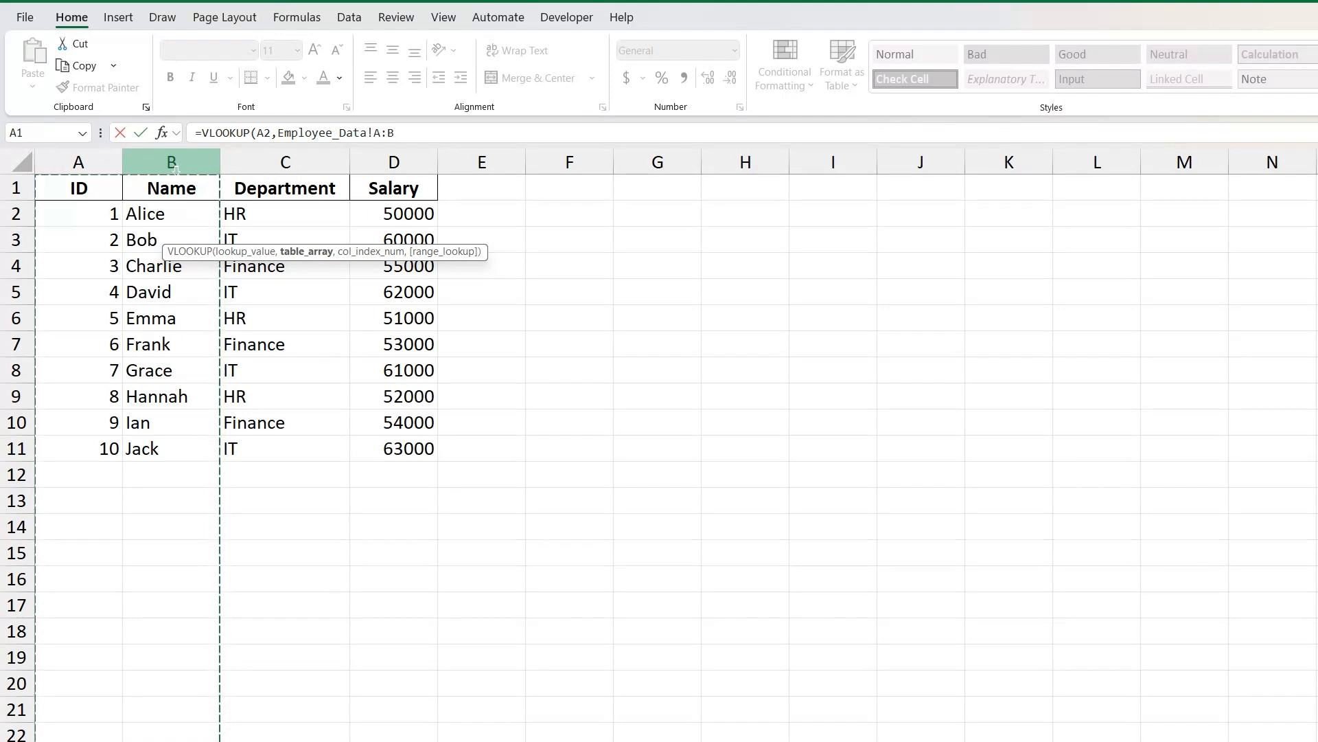
# Complete the B2 formula with column index 2 and 0 for an exact match, and select the cell.
pyautogui.write(',2')
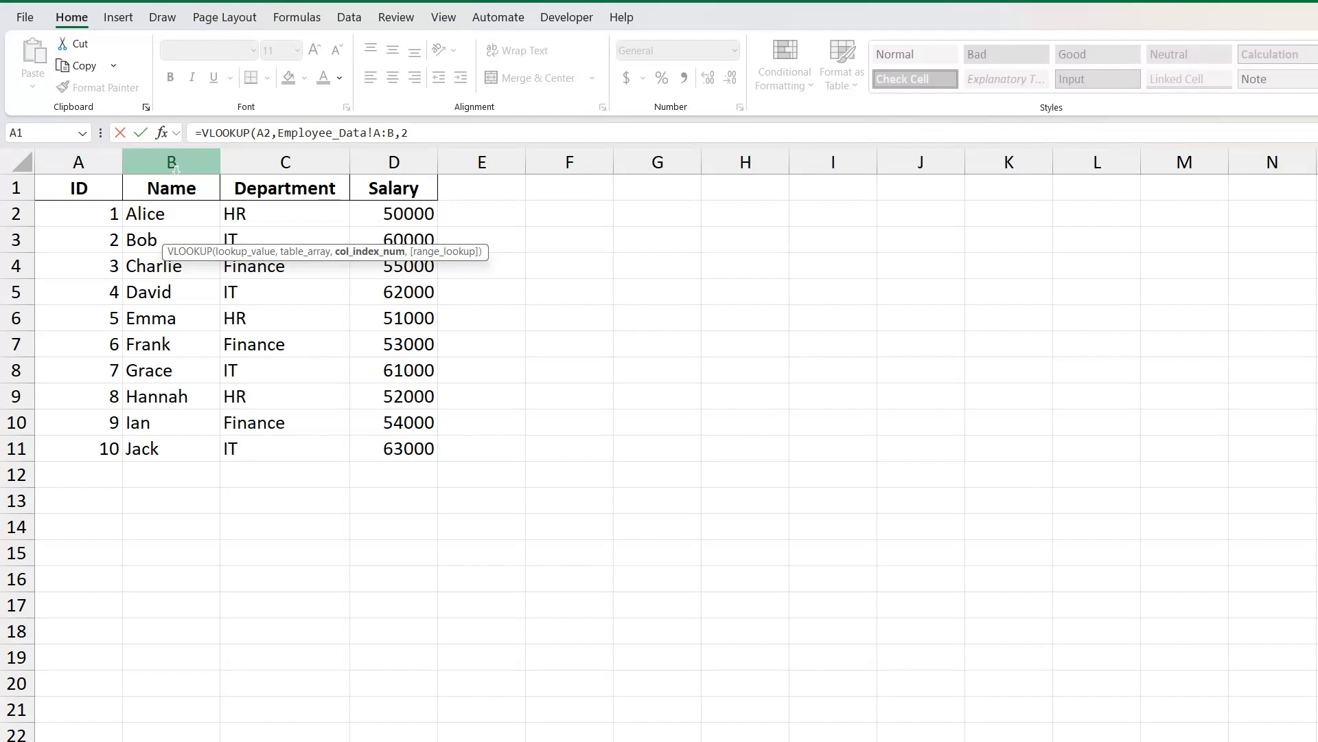
pyautogui.write(',')
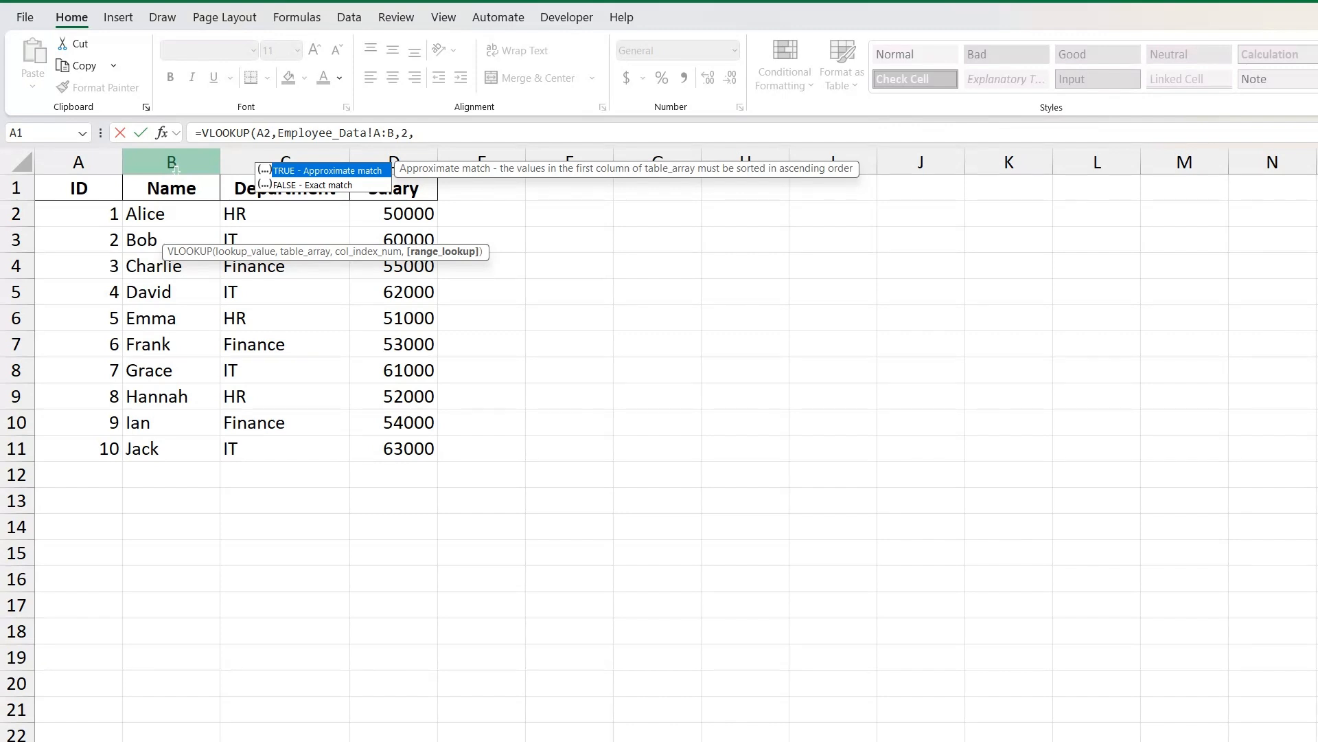
pyautogui.write('0)')
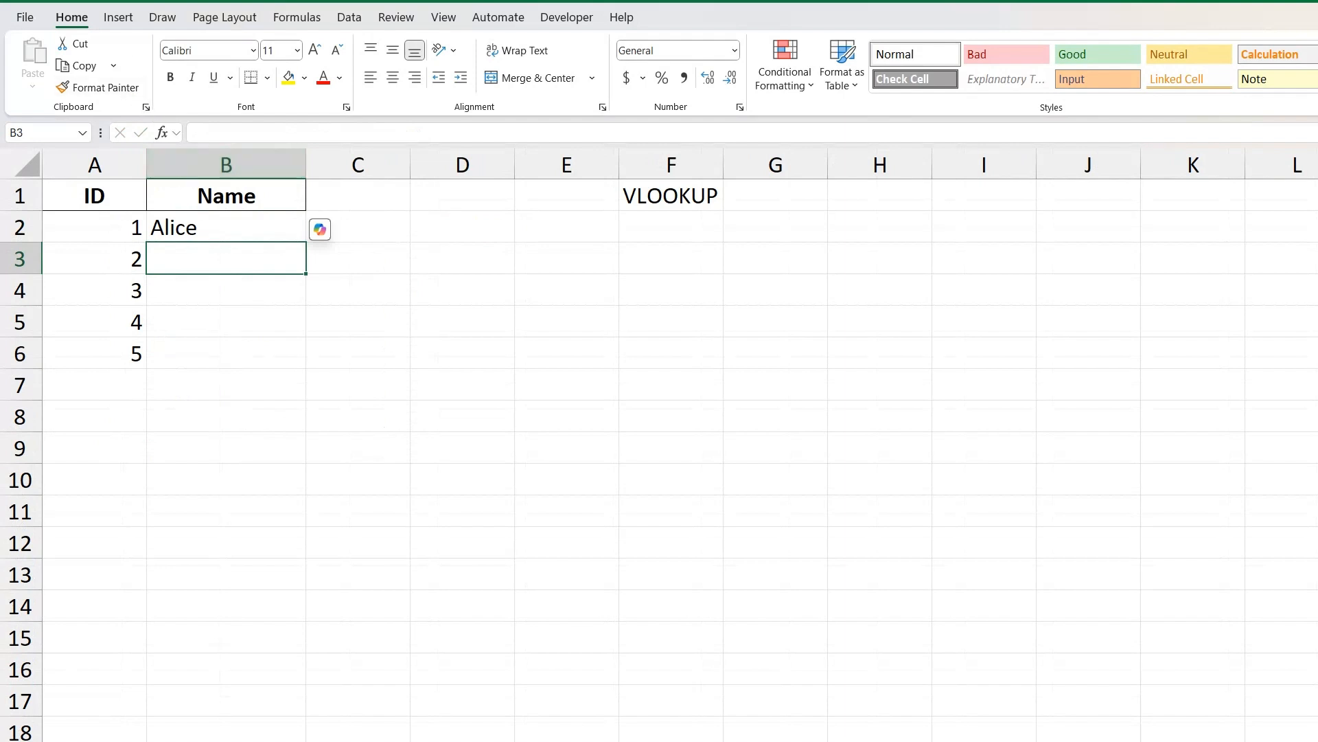
pyautogui.click(225, 227)
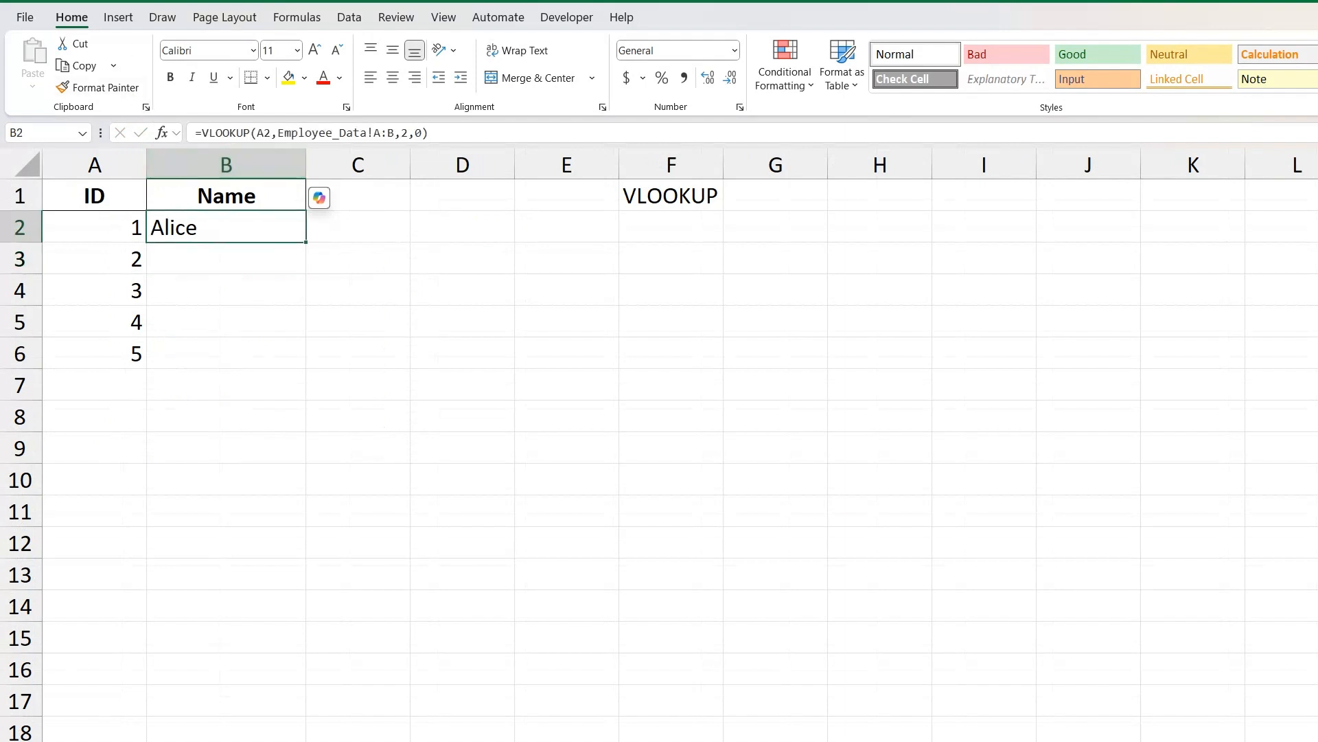
# Check the lookup formula and ID in row 2 against the matching ID row on the Employee_Data sheet.
pyautogui.click(671, 196)
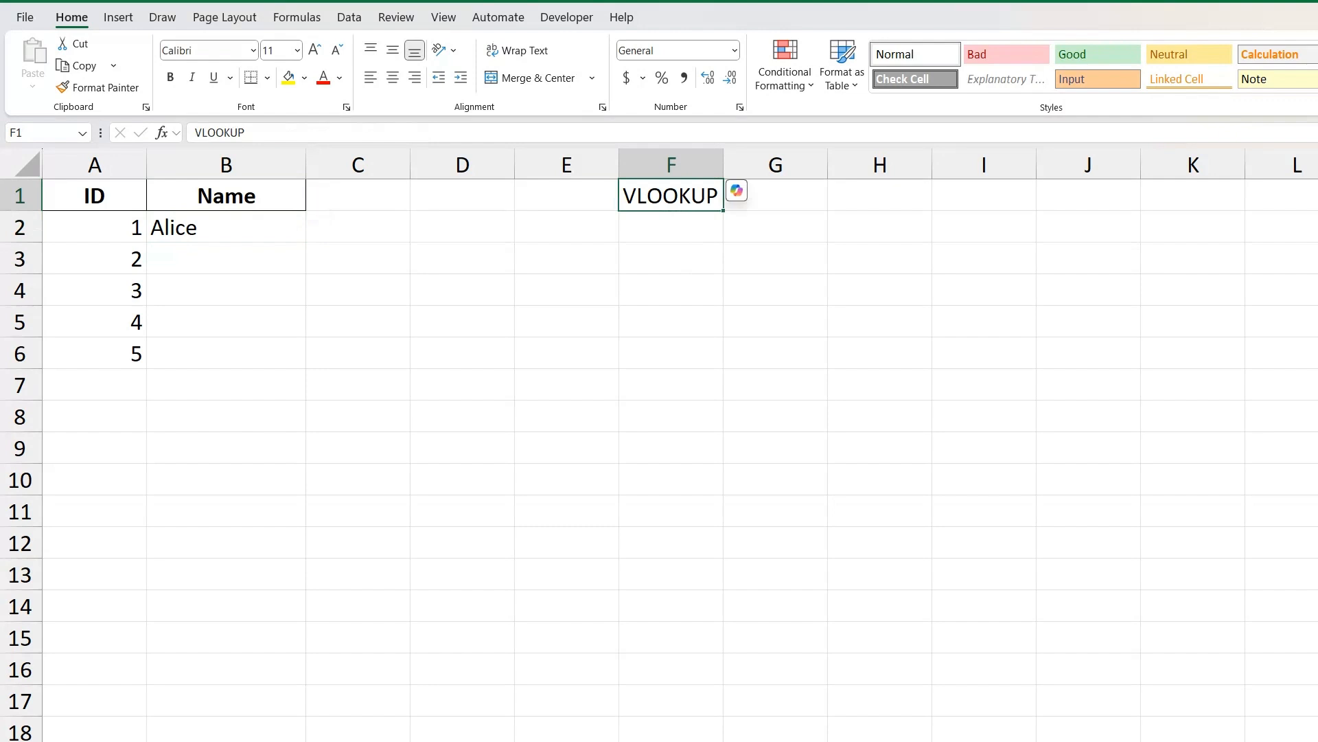
pyautogui.click(226, 227)
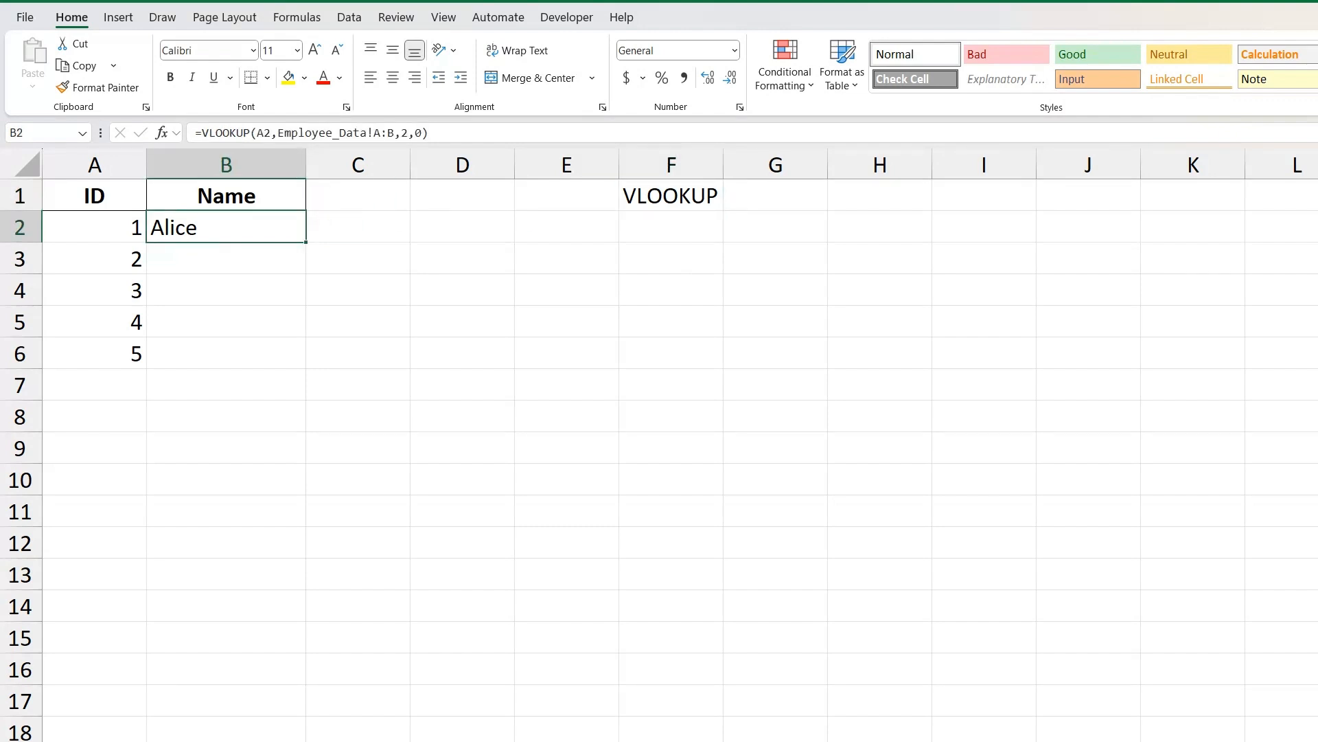
pyautogui.click(94, 227)
pyautogui.hotkey('ctrl', 'pageup')
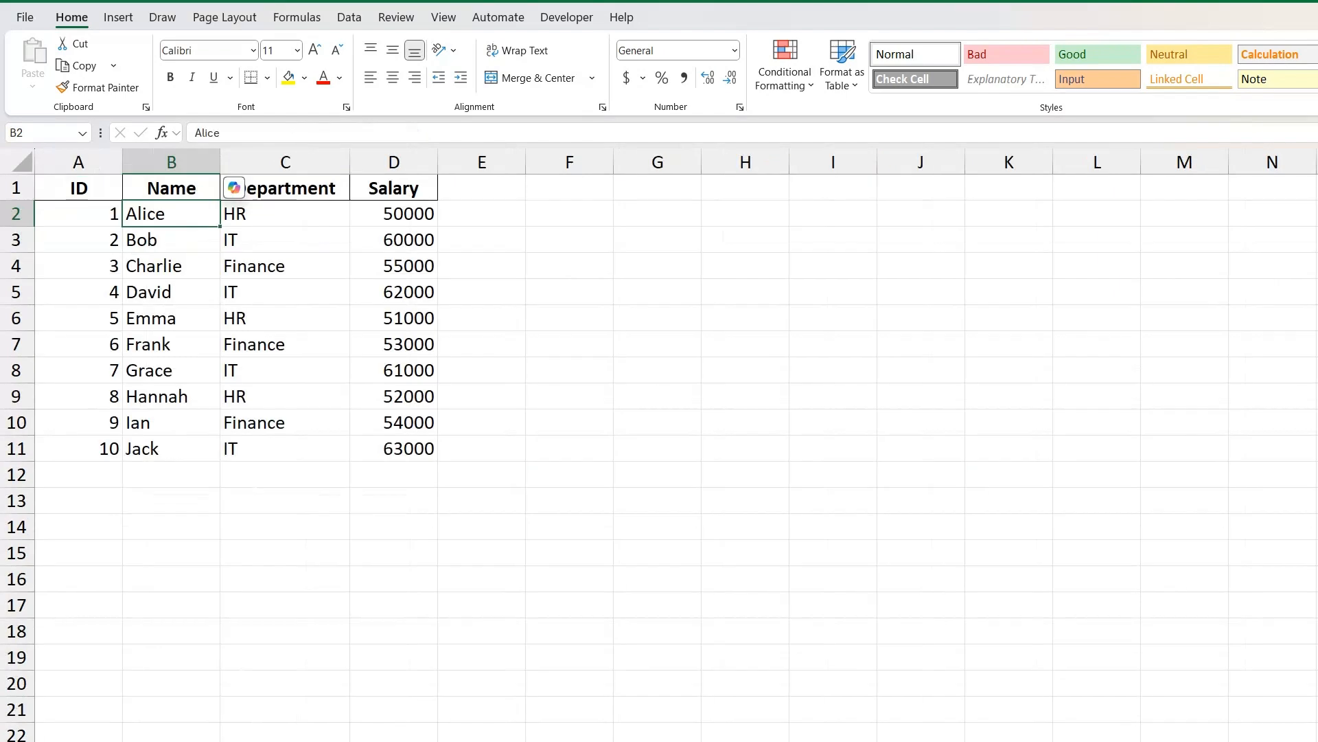
pyautogui.click(78, 213)
pyautogui.hotkey('ctrl', 'pagedown')
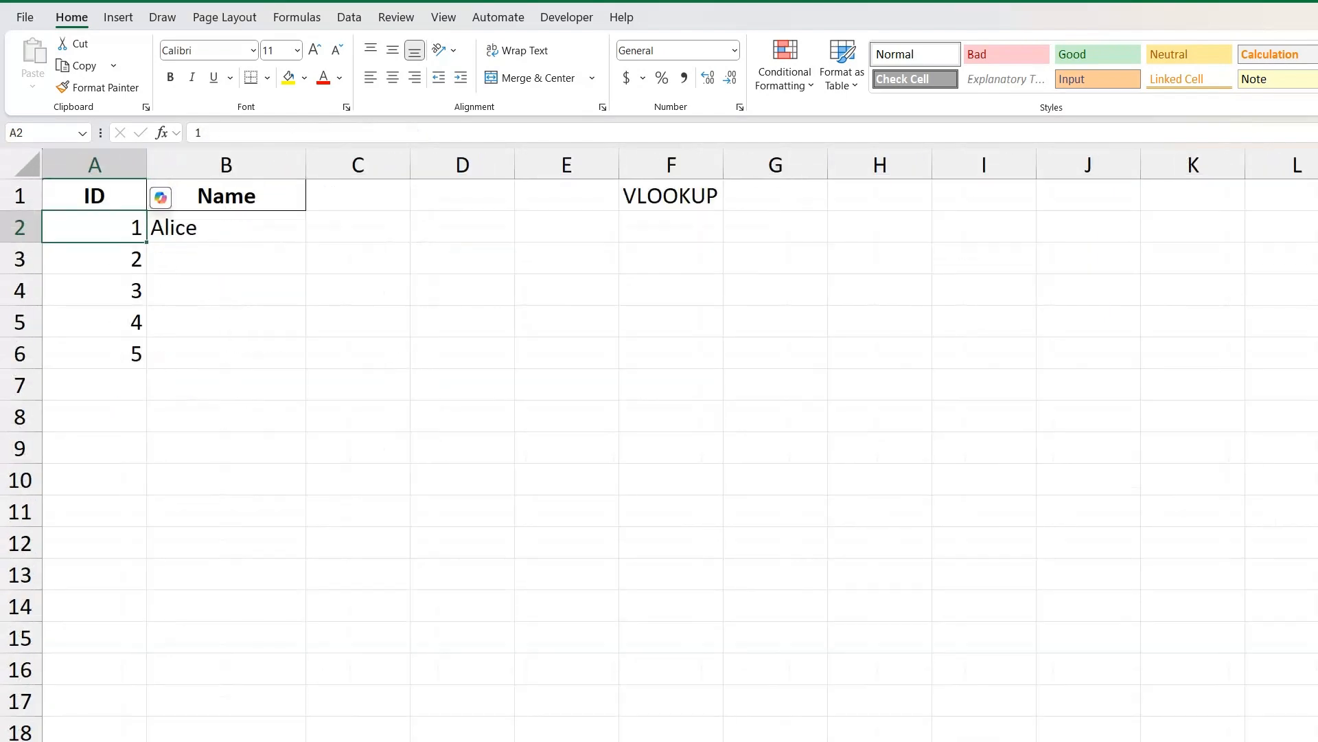
# Fill the VLOOKUP formula from B2 down to B6 and review the filled names.
pyautogui.click(226, 227)
pyautogui.moveTo(306, 241); pyautogui.dragTo(302, 360)
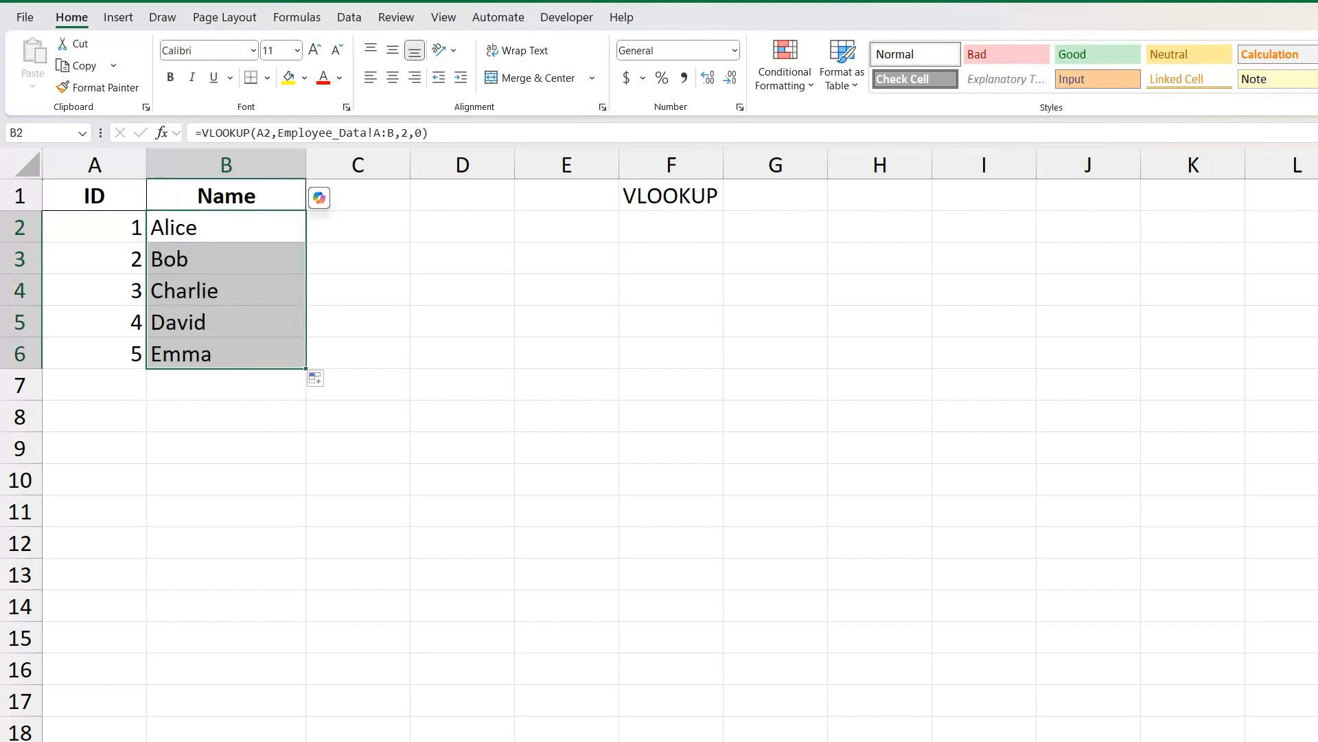
pyautogui.click(229, 346)
pyautogui.scroll(3, 659, 445)
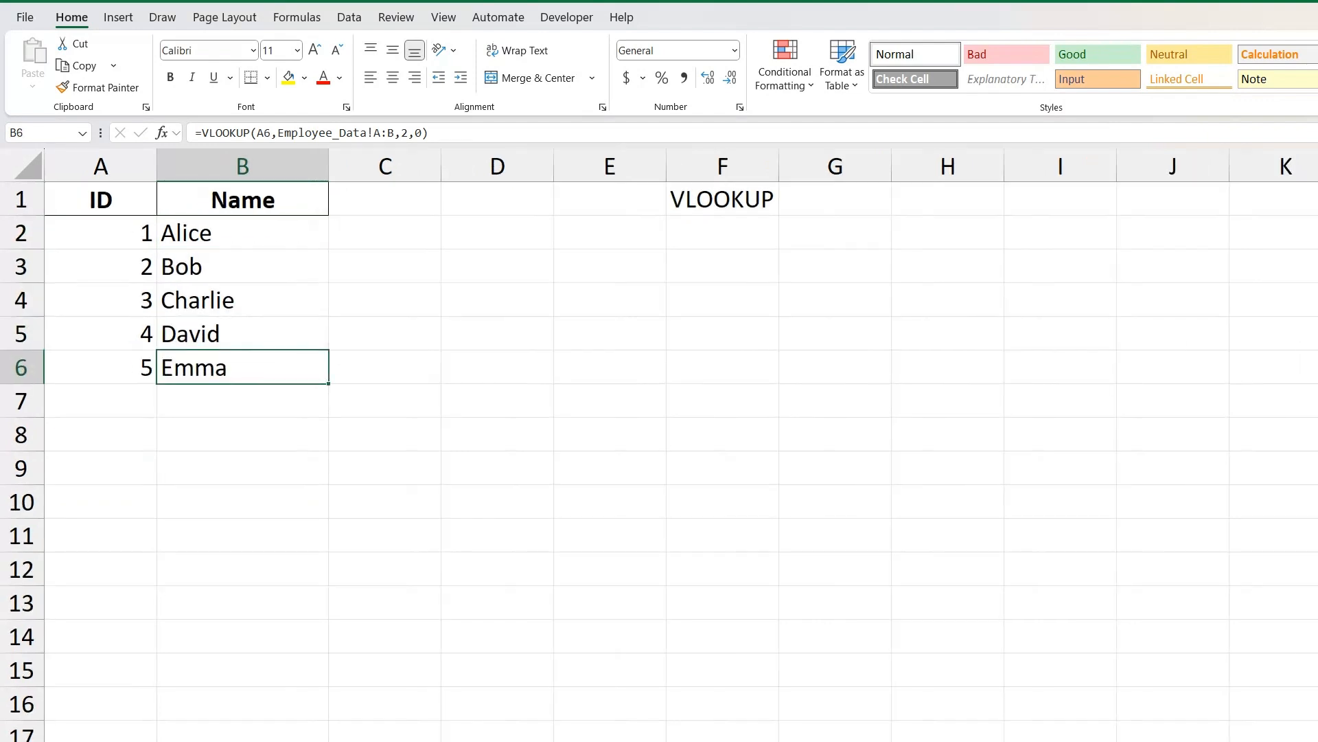
pyautogui.click(279, 245)
pyautogui.moveTo(280, 245); pyautogui.dragTo(259, 392)
# Change the ID in A4 to 7 to test the lookup with a different employee.
pyautogui.click(116, 246)
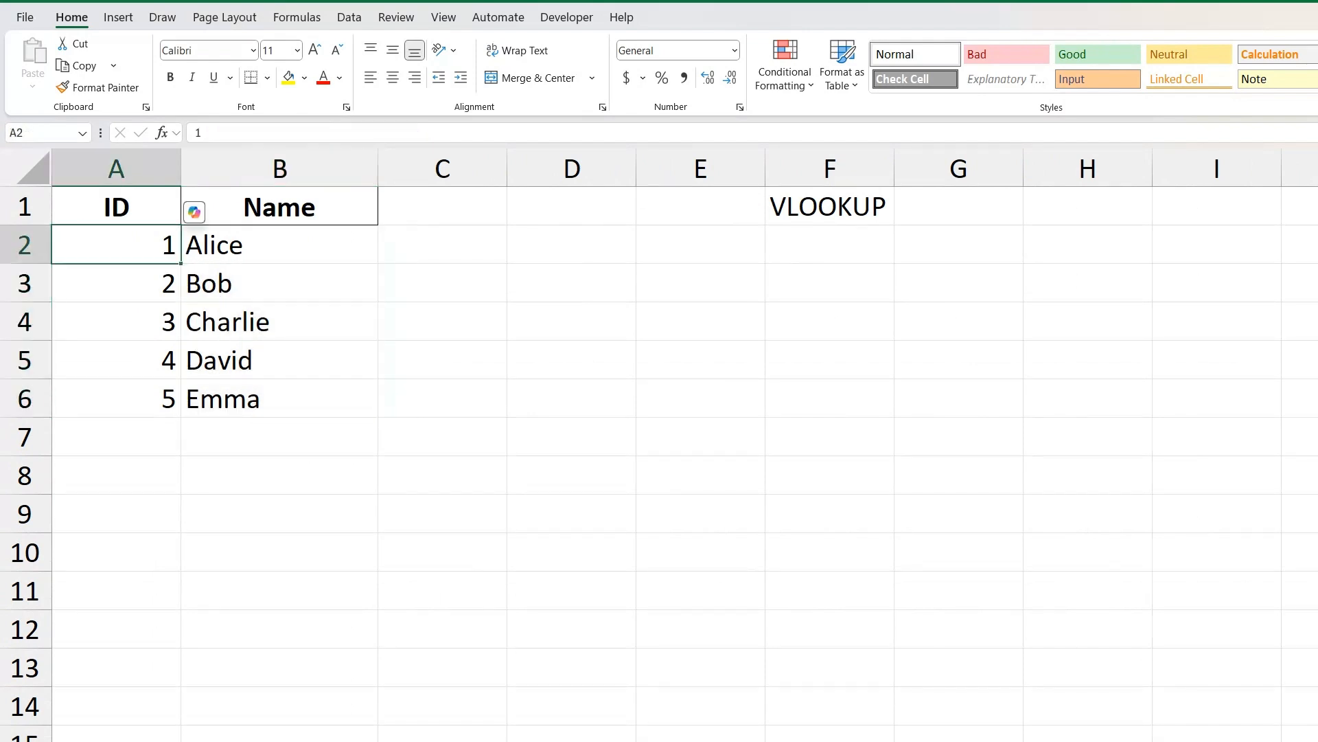
pyautogui.moveTo(116, 245); pyautogui.dragTo(137, 398)
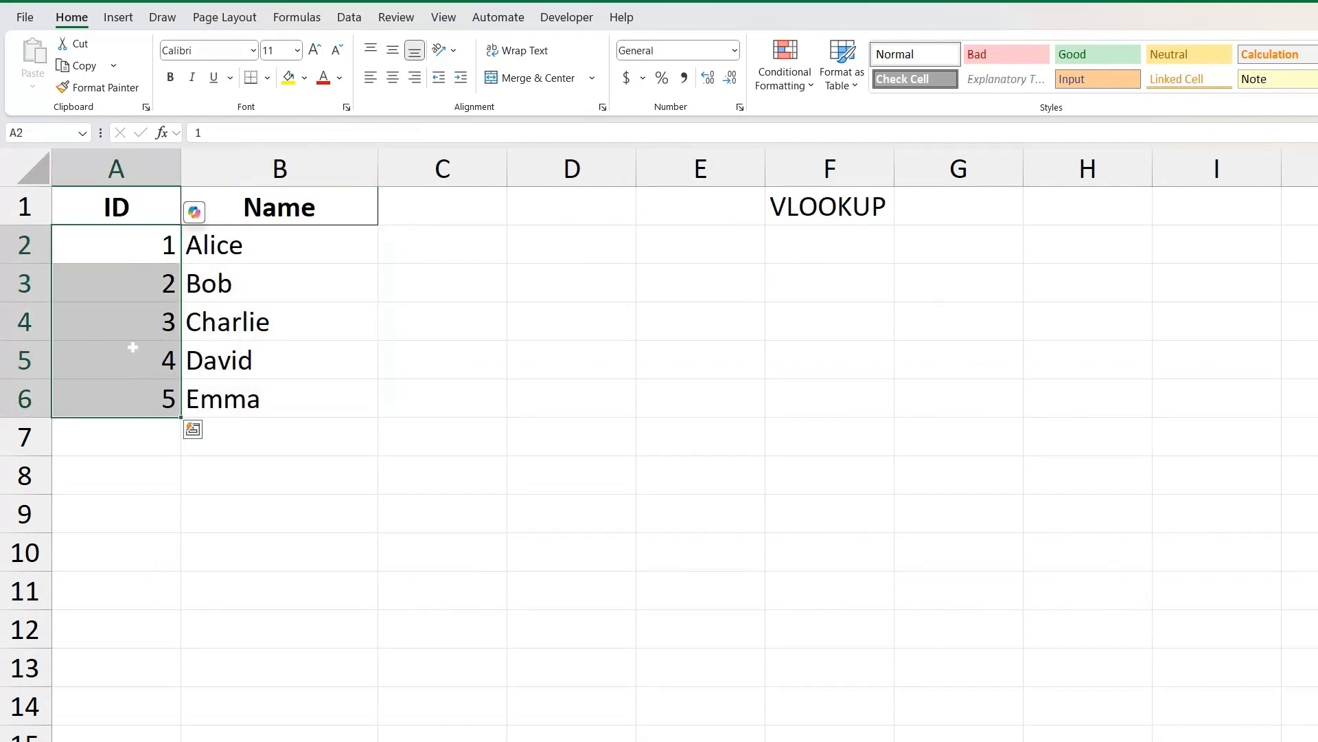
pyautogui.click(134, 320)
pyautogui.click(134, 359)
pyautogui.click(134, 323)
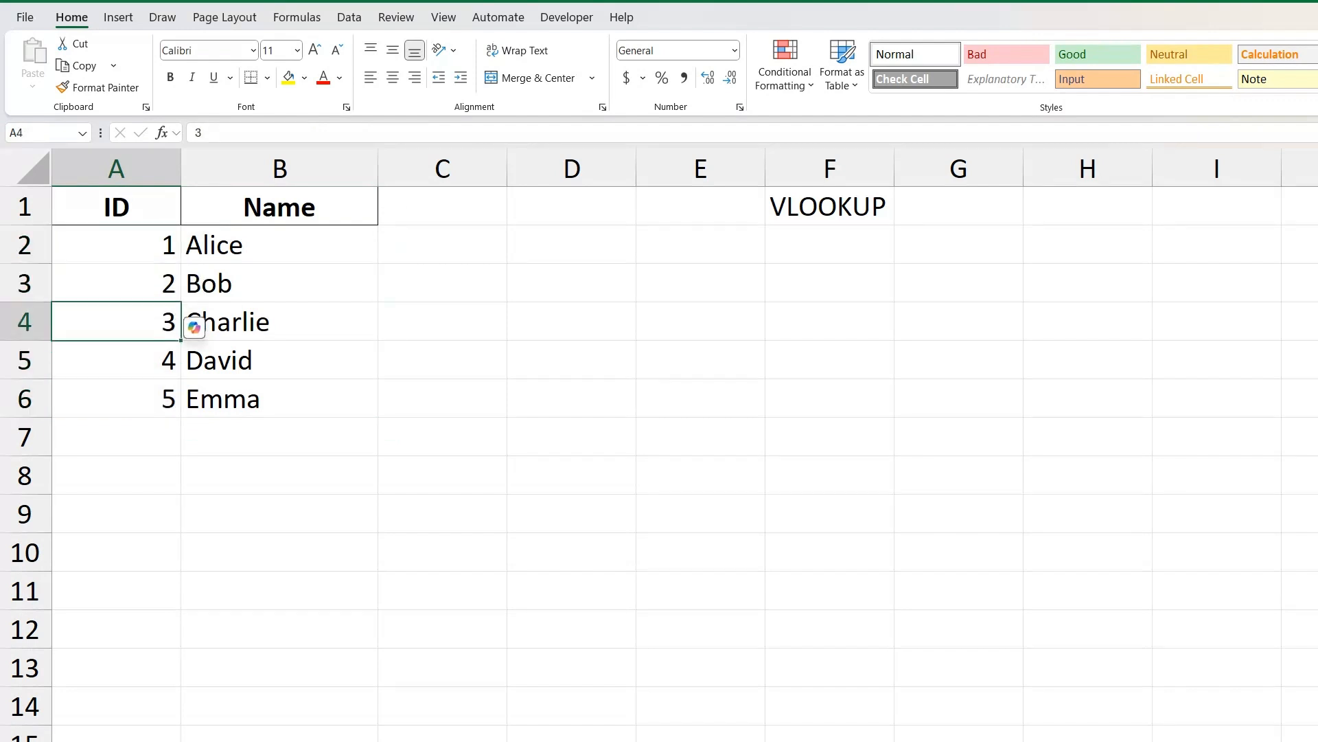
pyautogui.write('7')
pyautogui.click(279, 553)
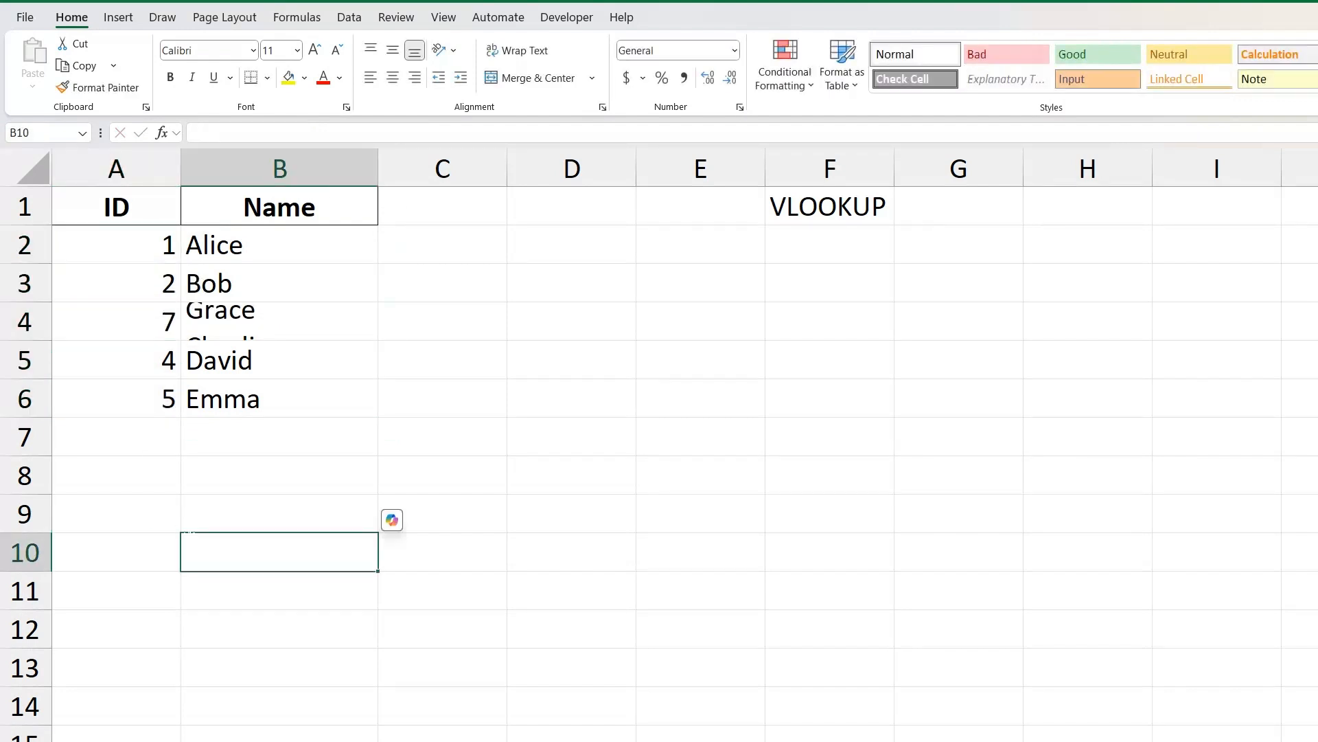
# Compare the name returned in B4 with the entry for ID 7 in columns A:B of Employee_Data.
pyautogui.click(279, 322)
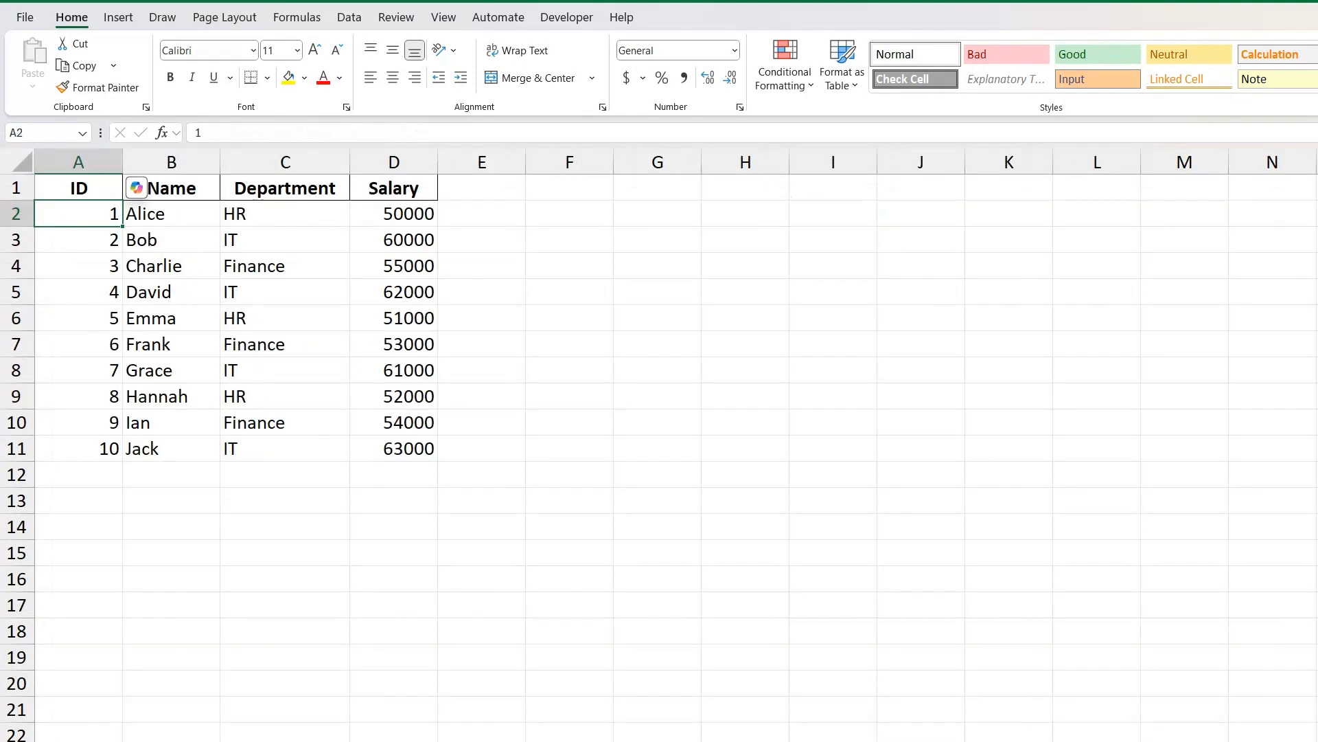
pyautogui.click(144, 372)
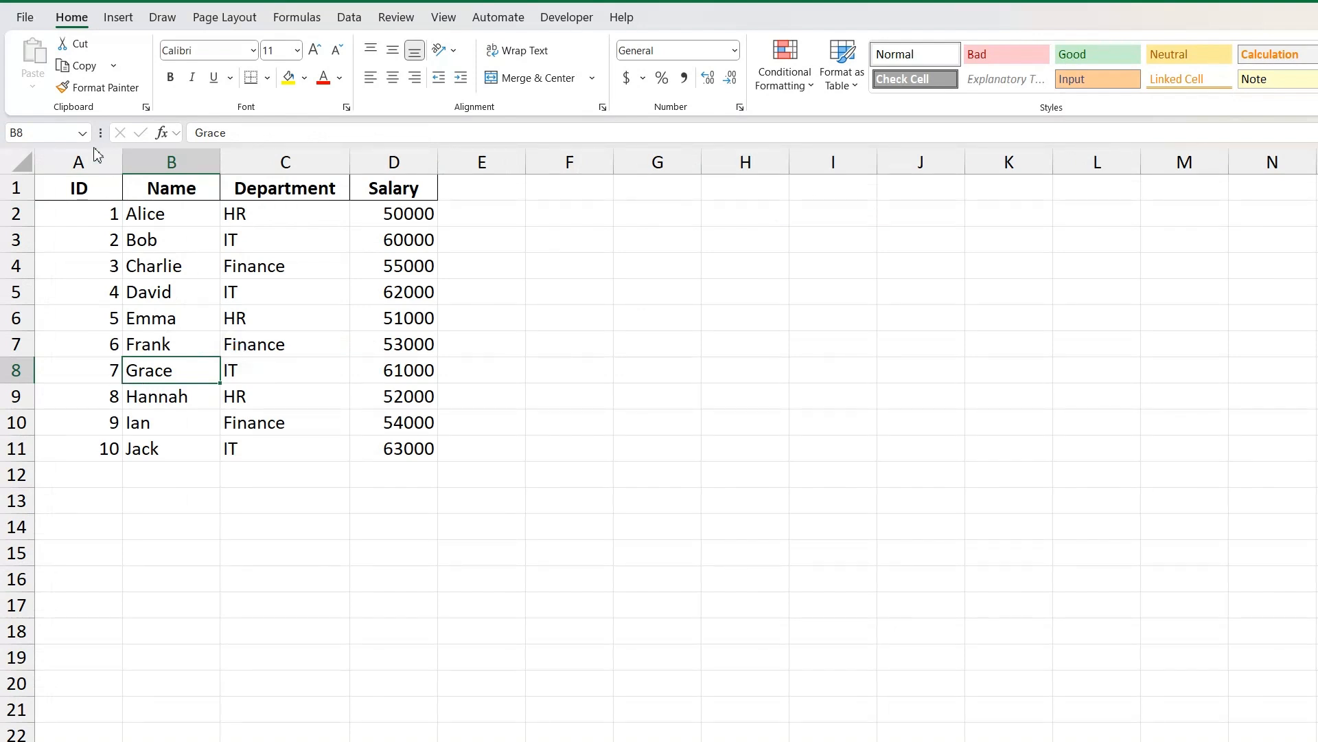
pyautogui.moveTo(97, 162); pyautogui.dragTo(172, 162)
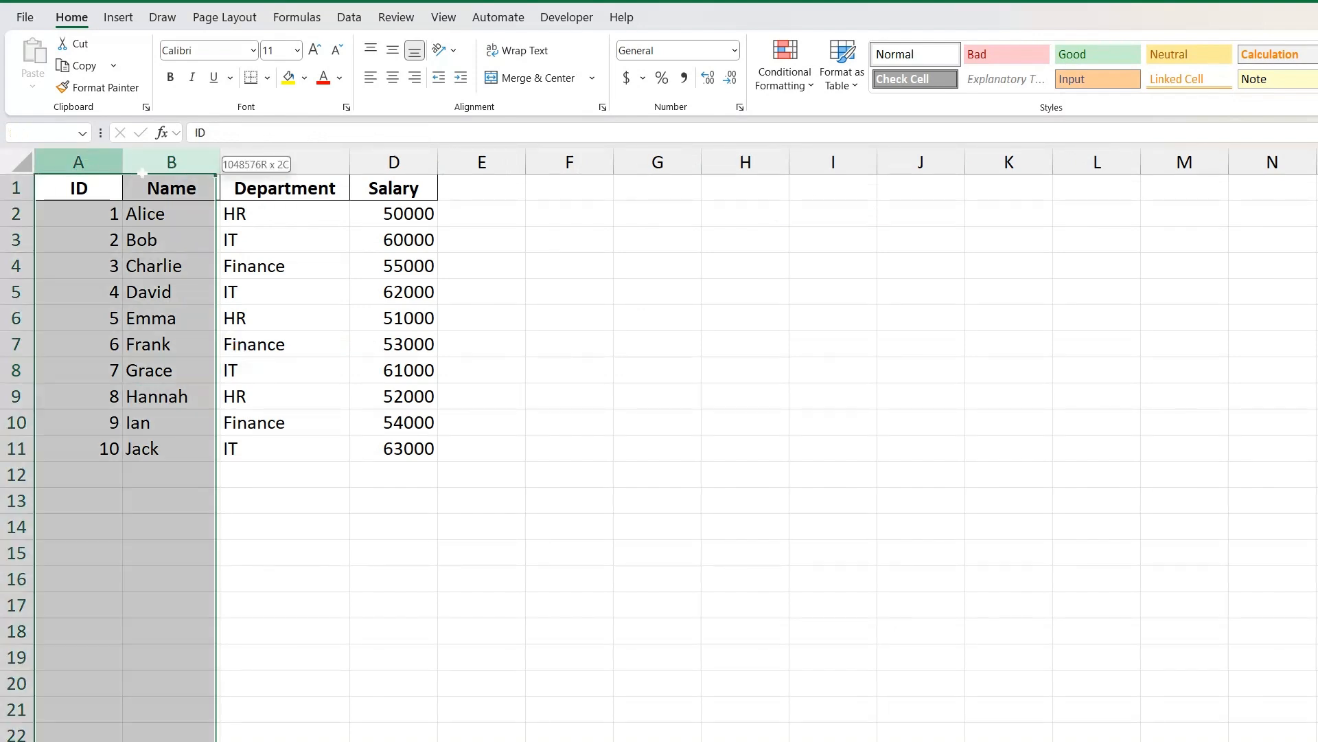
pyautogui.click(165, 373)
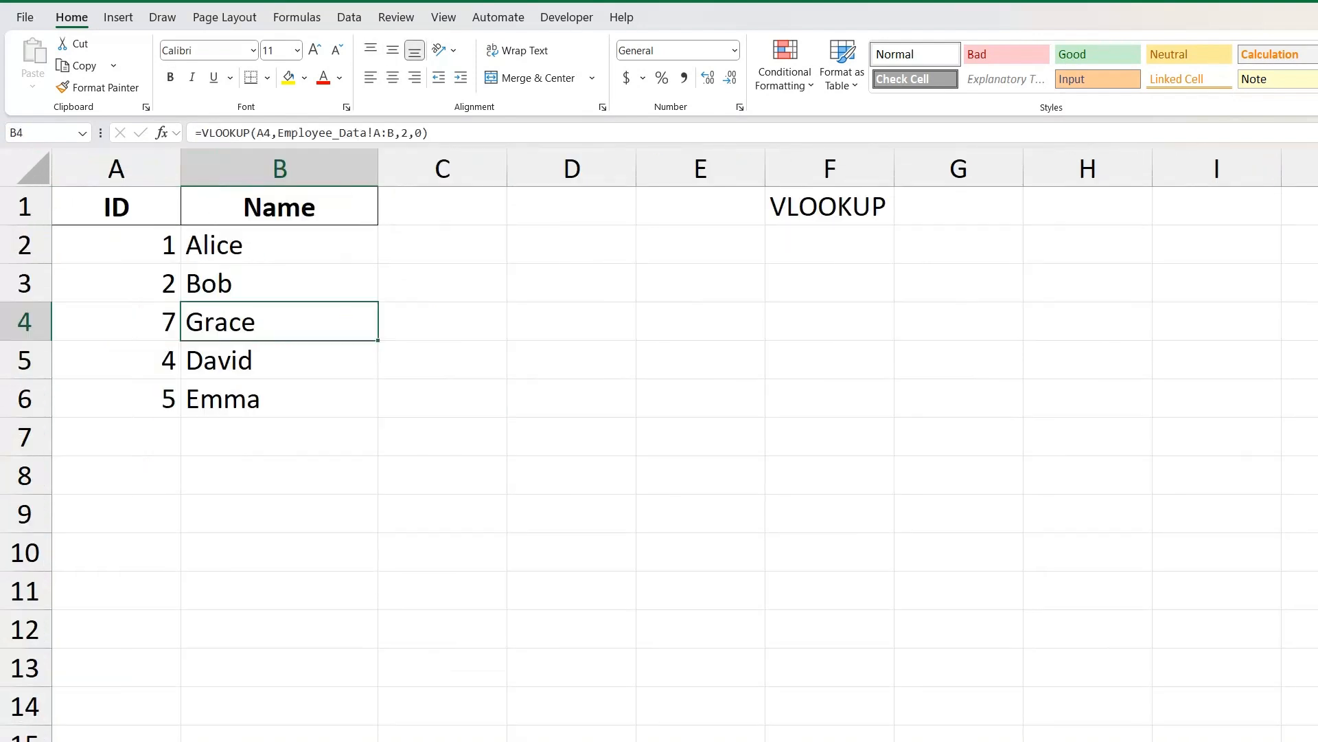
# Change the range_lookup argument of the B2 formula to 1 for approximate match and fill it down to B6.
pyautogui.click(279, 245)
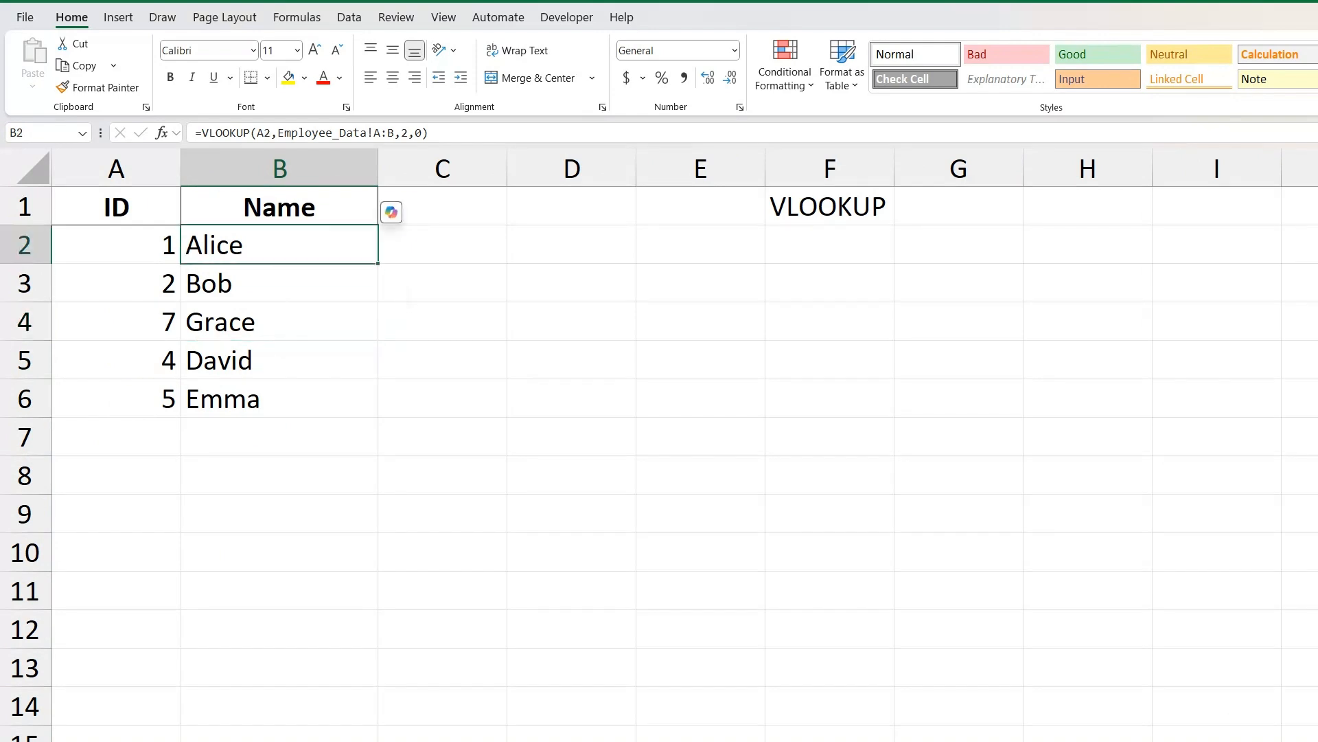
pyautogui.doubleClick(283, 245)
pyautogui.click(649, 245)
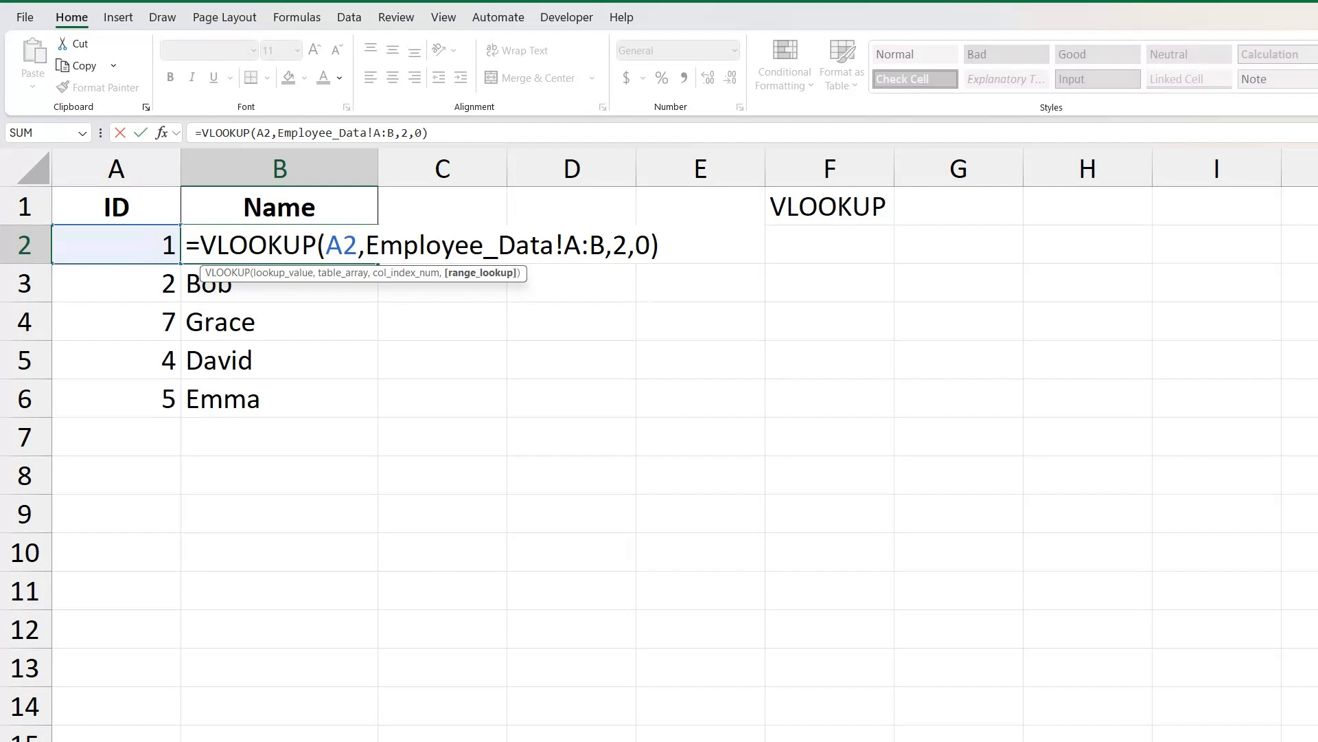
pyautogui.press('BackSpace')
pyautogui.write('1')
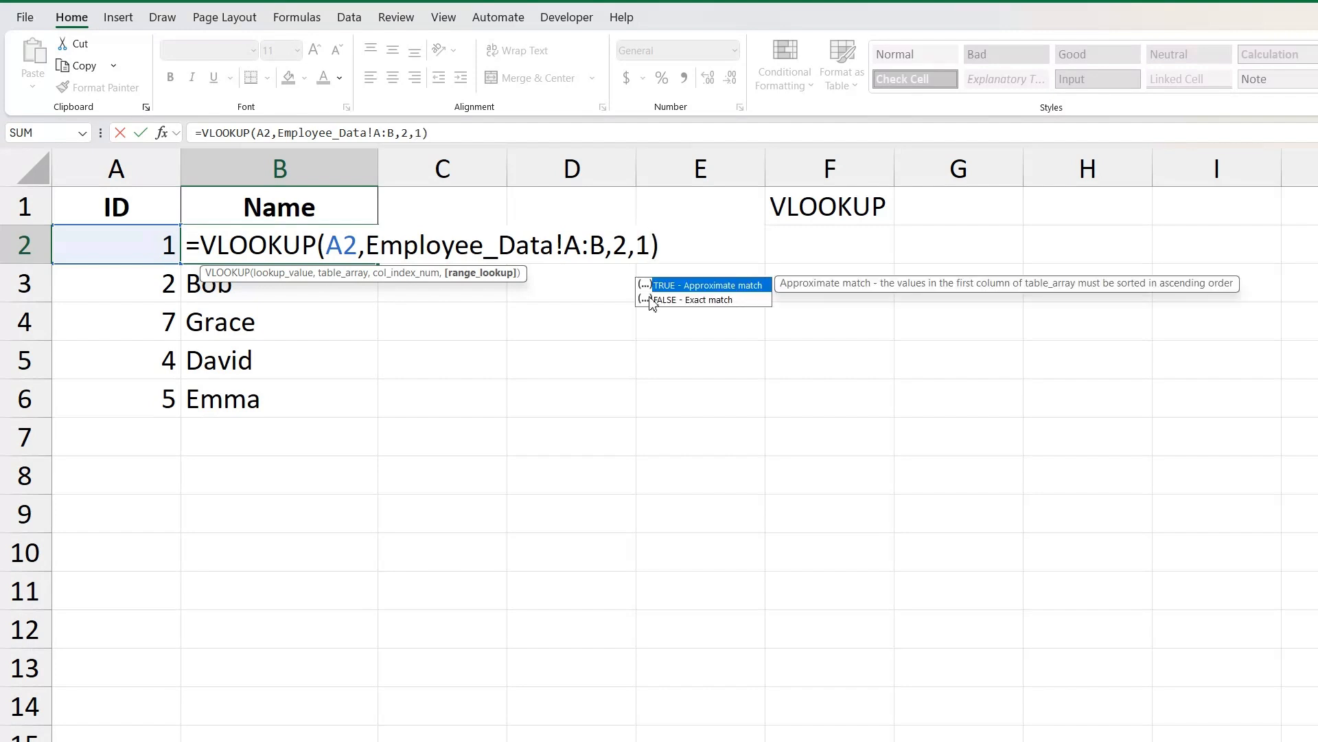
pyautogui.press('Return')
pyautogui.click(279, 245)
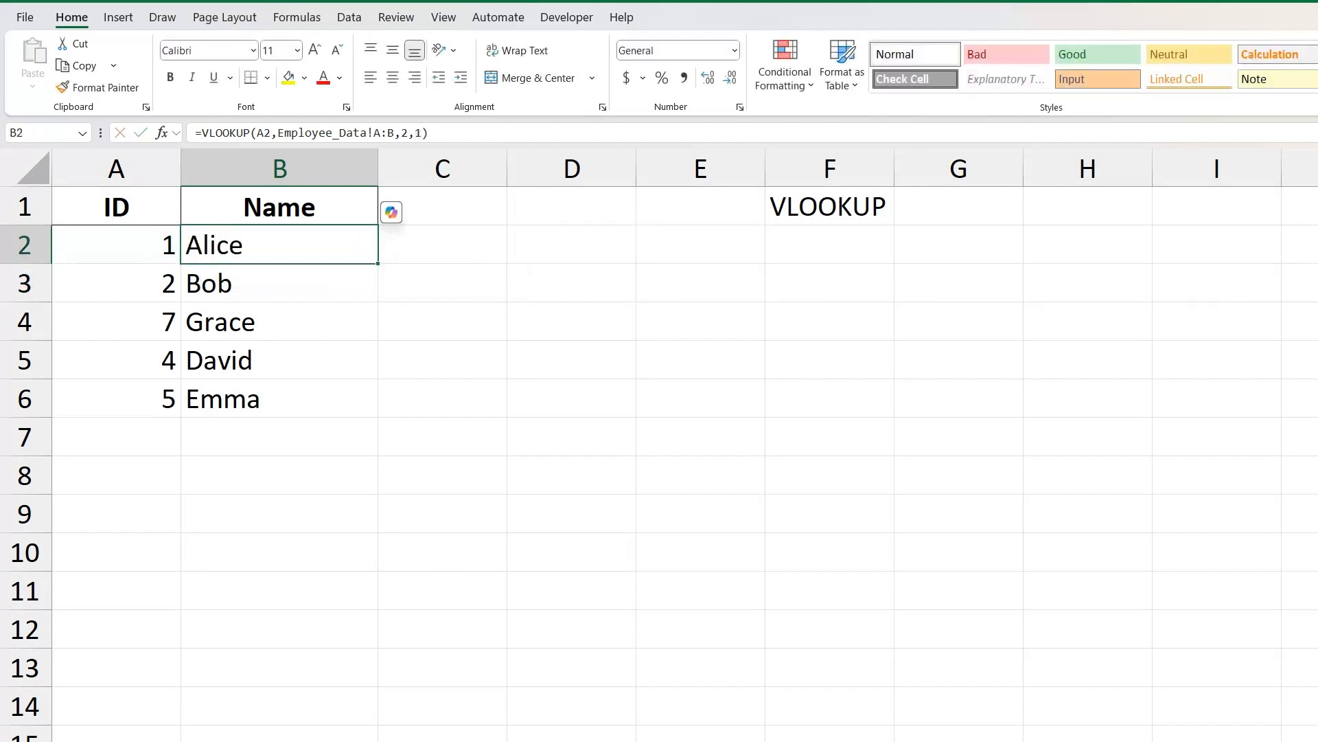
pyautogui.moveTo(377, 263); pyautogui.dragTo(376, 414)
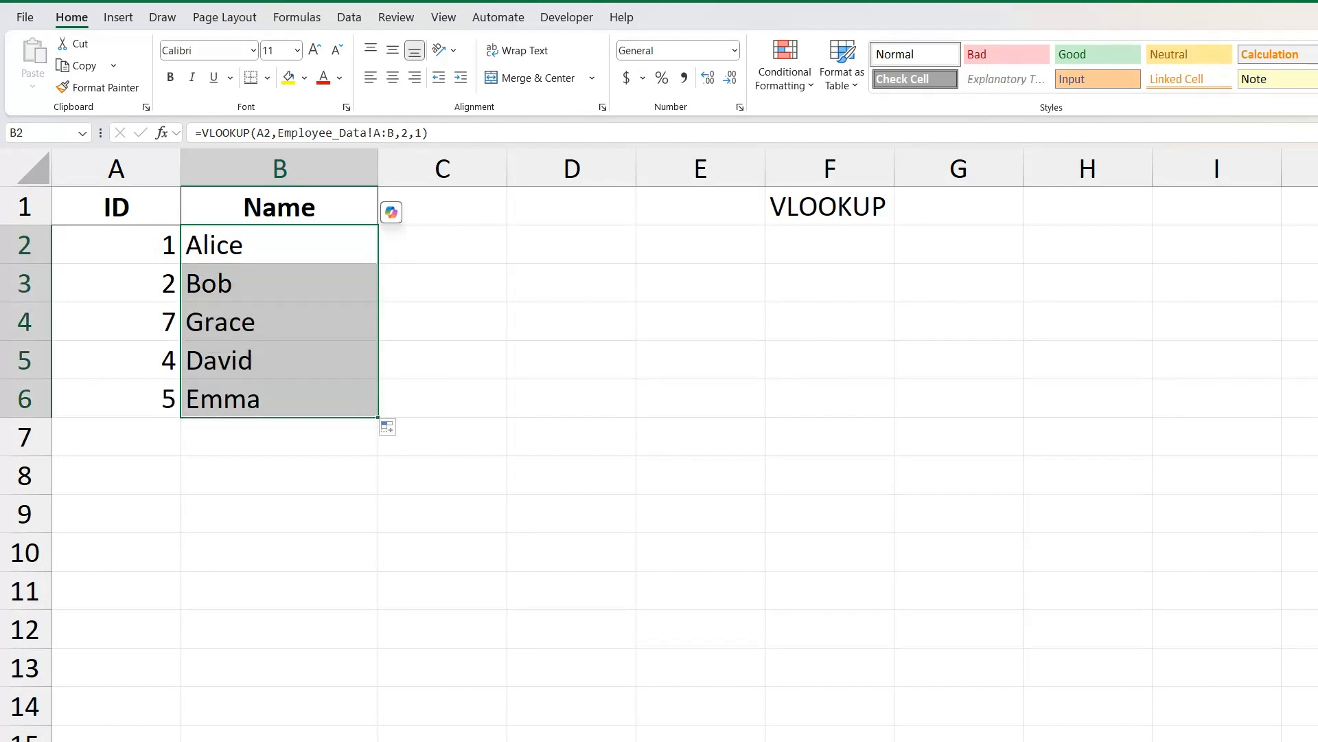
pyautogui.click(279, 285)
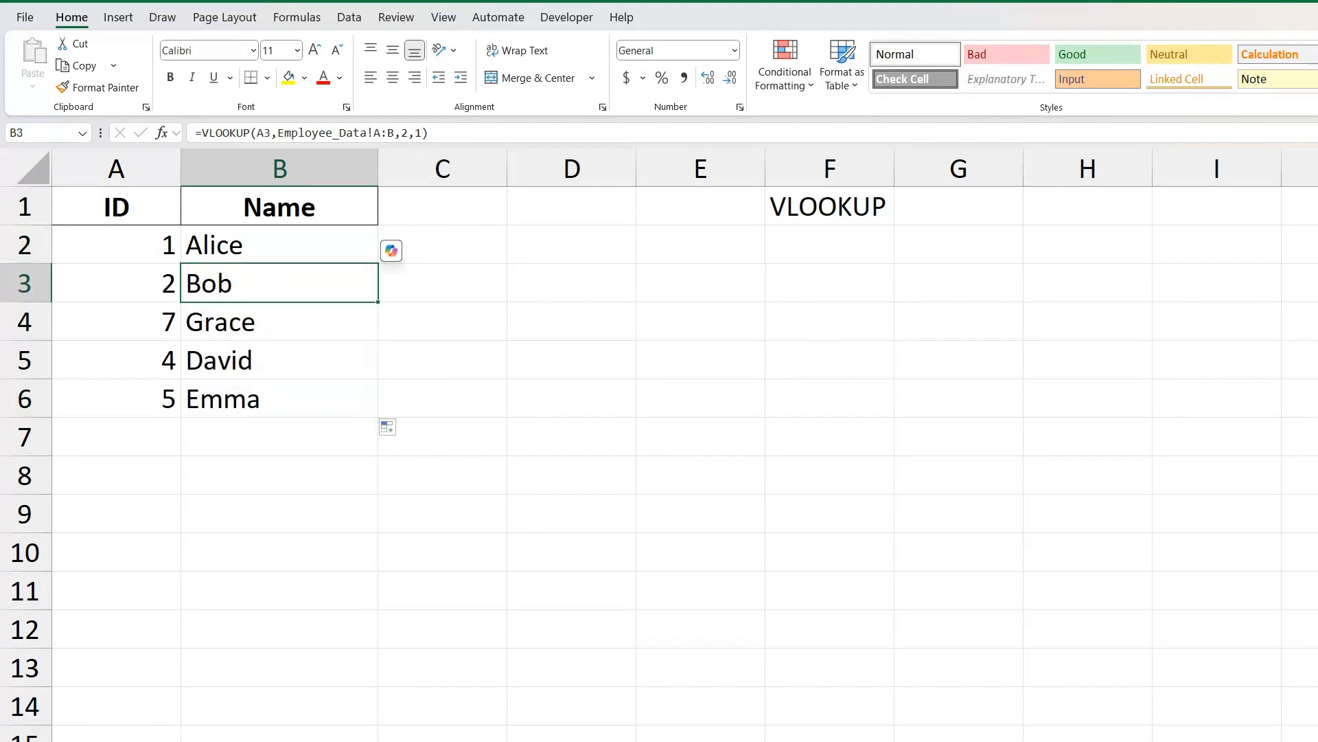
# Set the ID in A5 to 11 and compare the name returned in B5 with the last Employee_Data entry.
pyautogui.hotkey('ctrl', 'pageup')
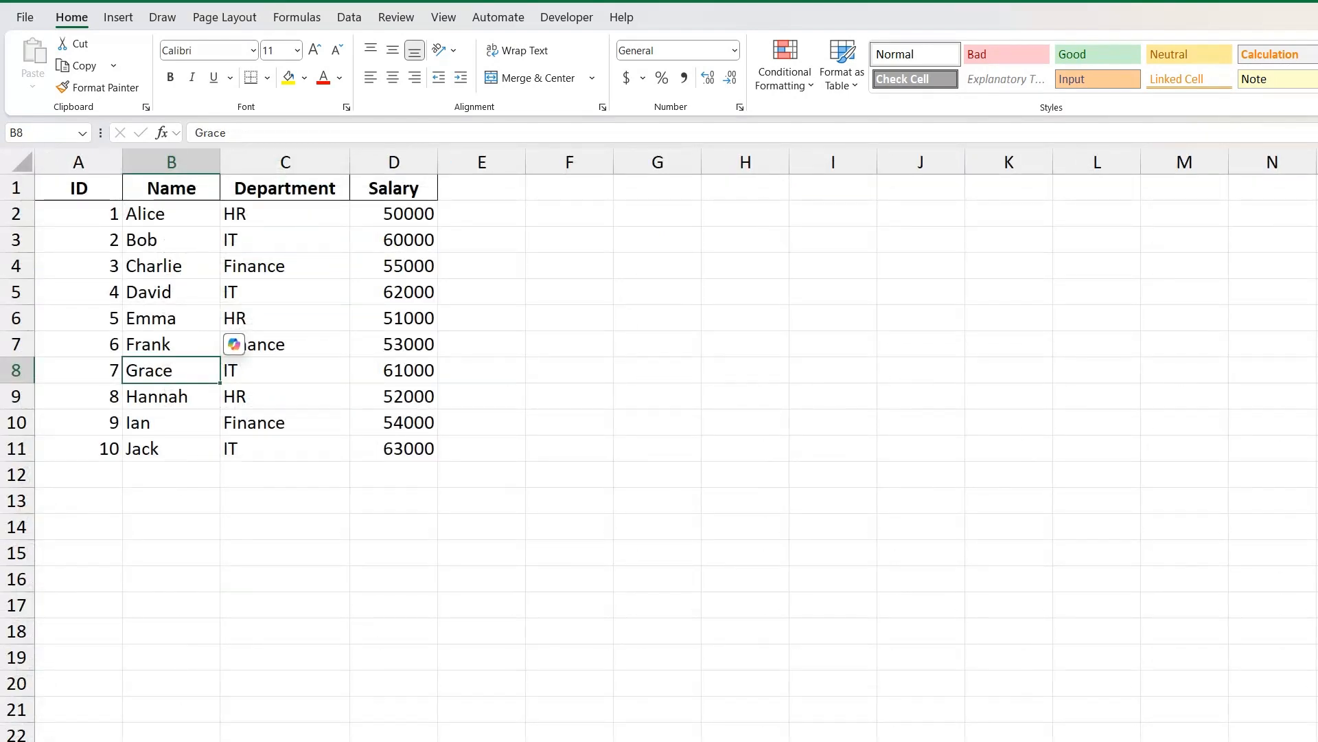
pyautogui.hotkey('ctrl', 'pagedown')
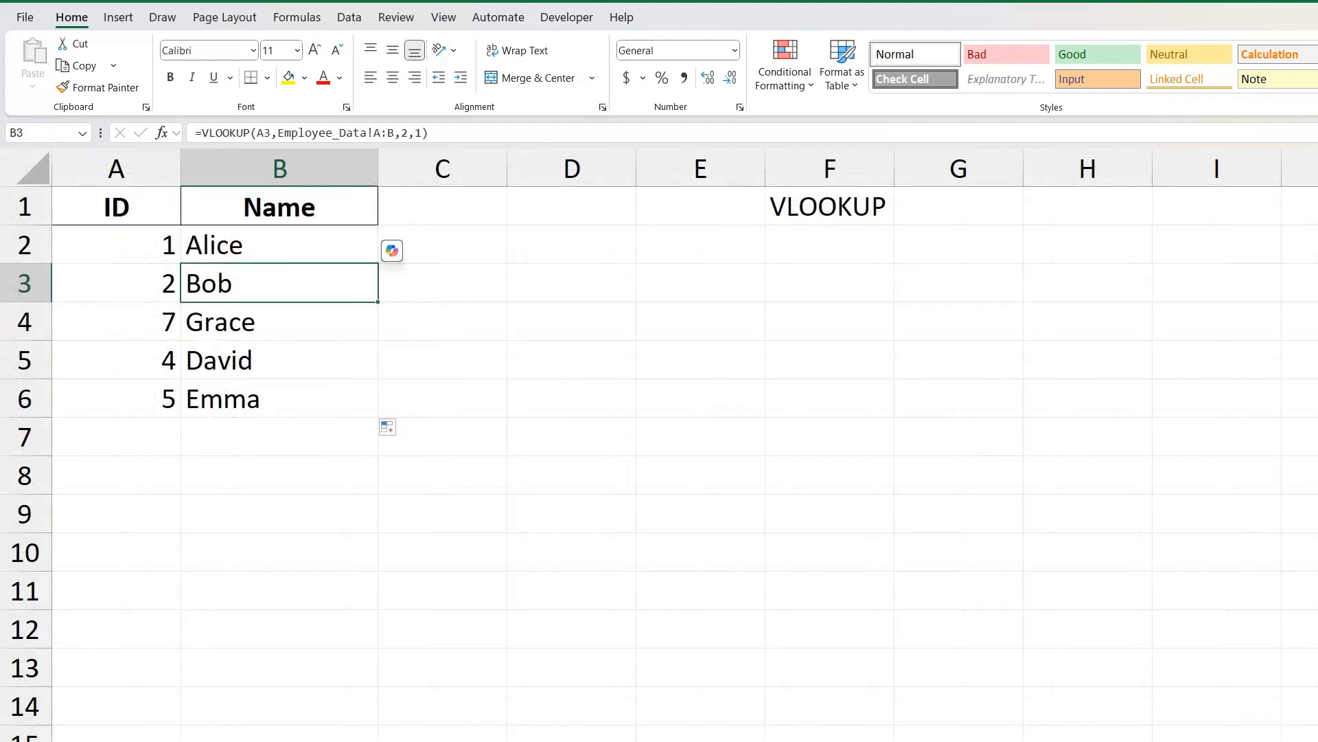
pyautogui.click(116, 360)
pyautogui.write('1')
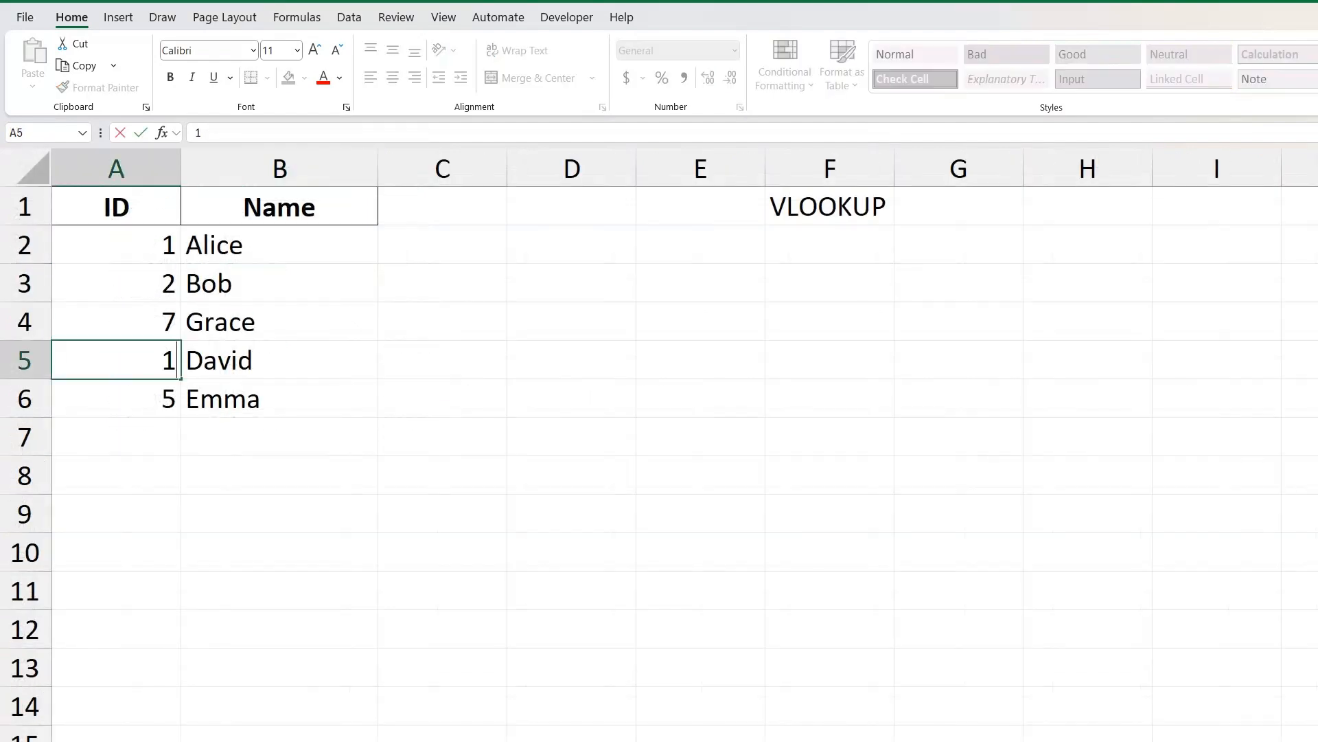
pyautogui.write('1')
pyautogui.click(116, 475)
pyautogui.click(281, 361)
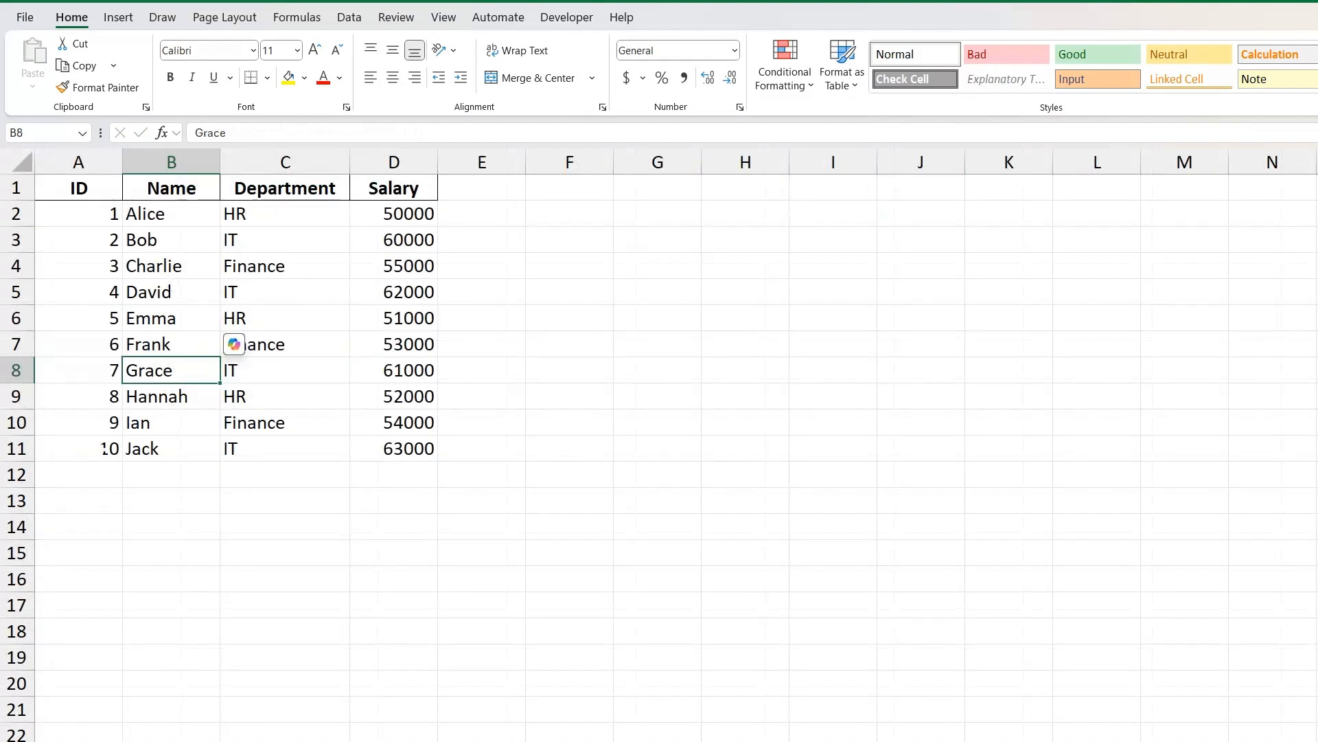
pyautogui.click(103, 449)
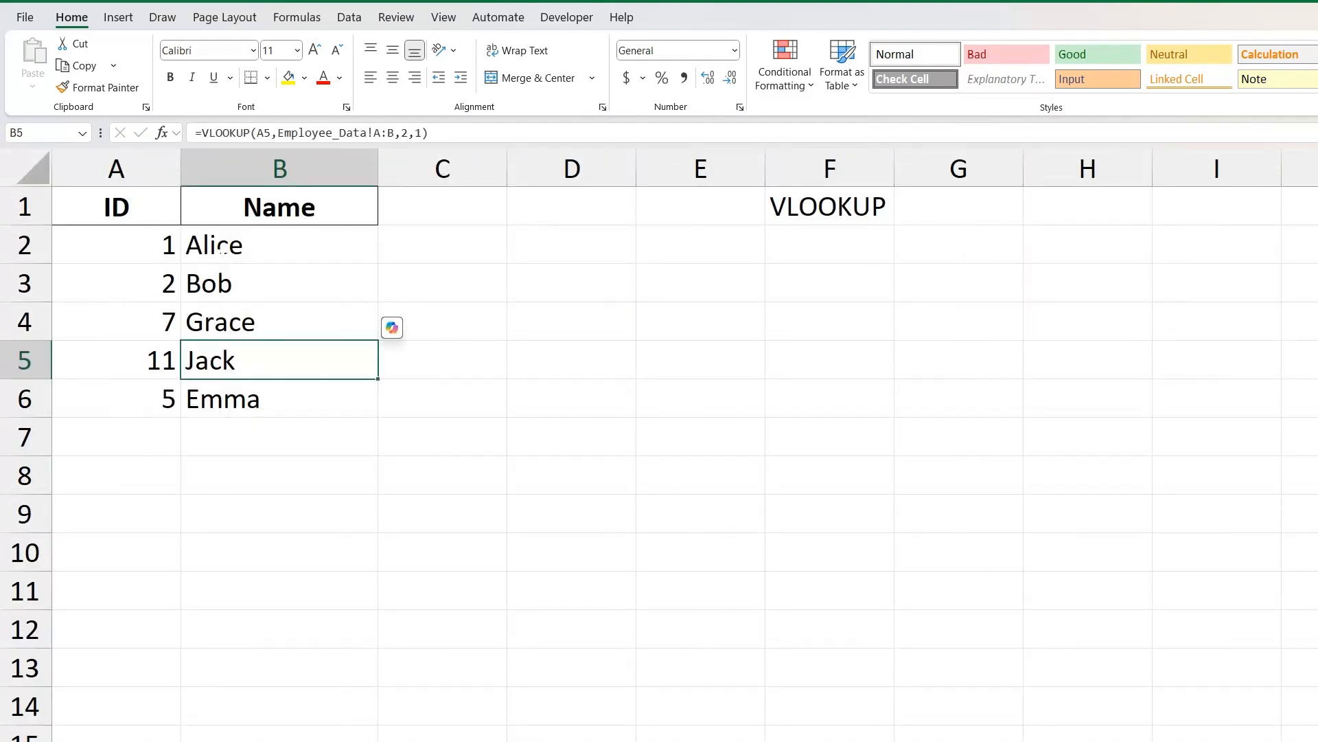
# Set the range_lookup argument of the B2 formula to 0 for exact match and fill it down to B6.
pyautogui.click(222, 249)
pyautogui.doubleClick(418, 133)
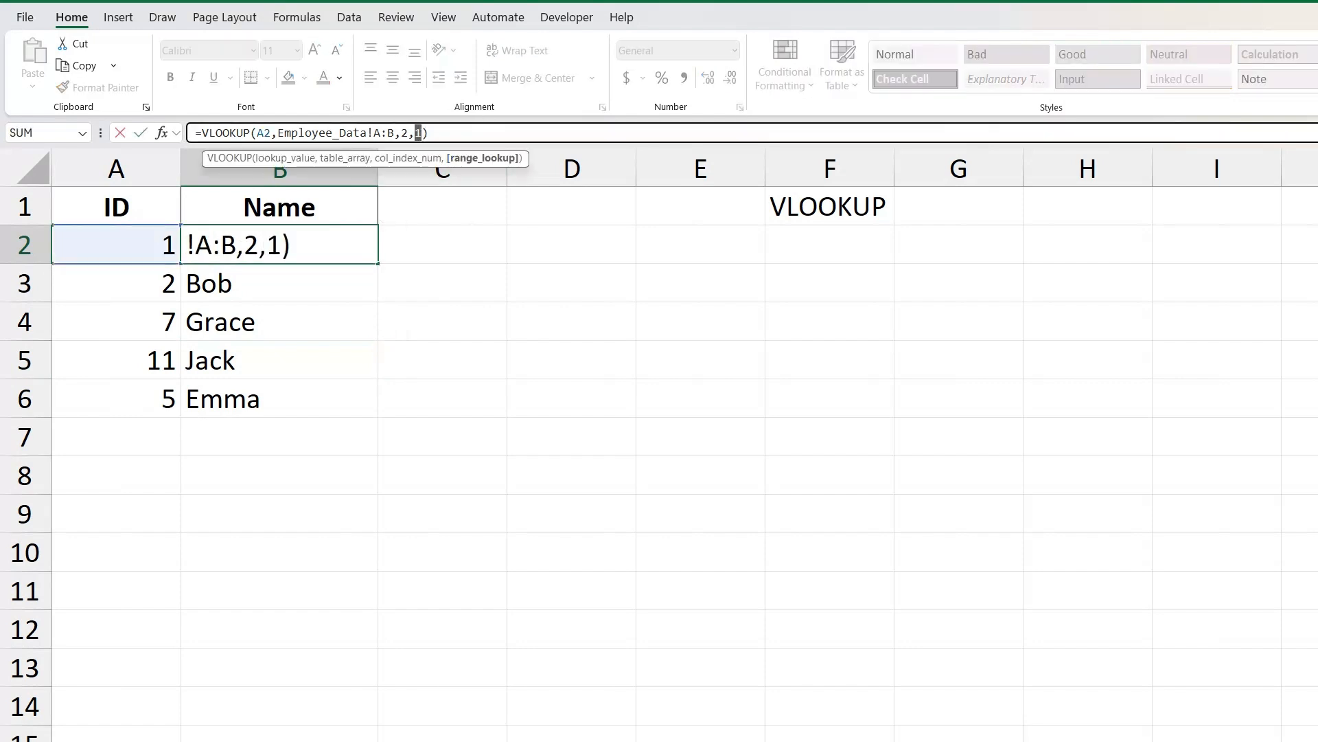
pyautogui.write('0')
pyautogui.press('Return')
pyautogui.press('Up')
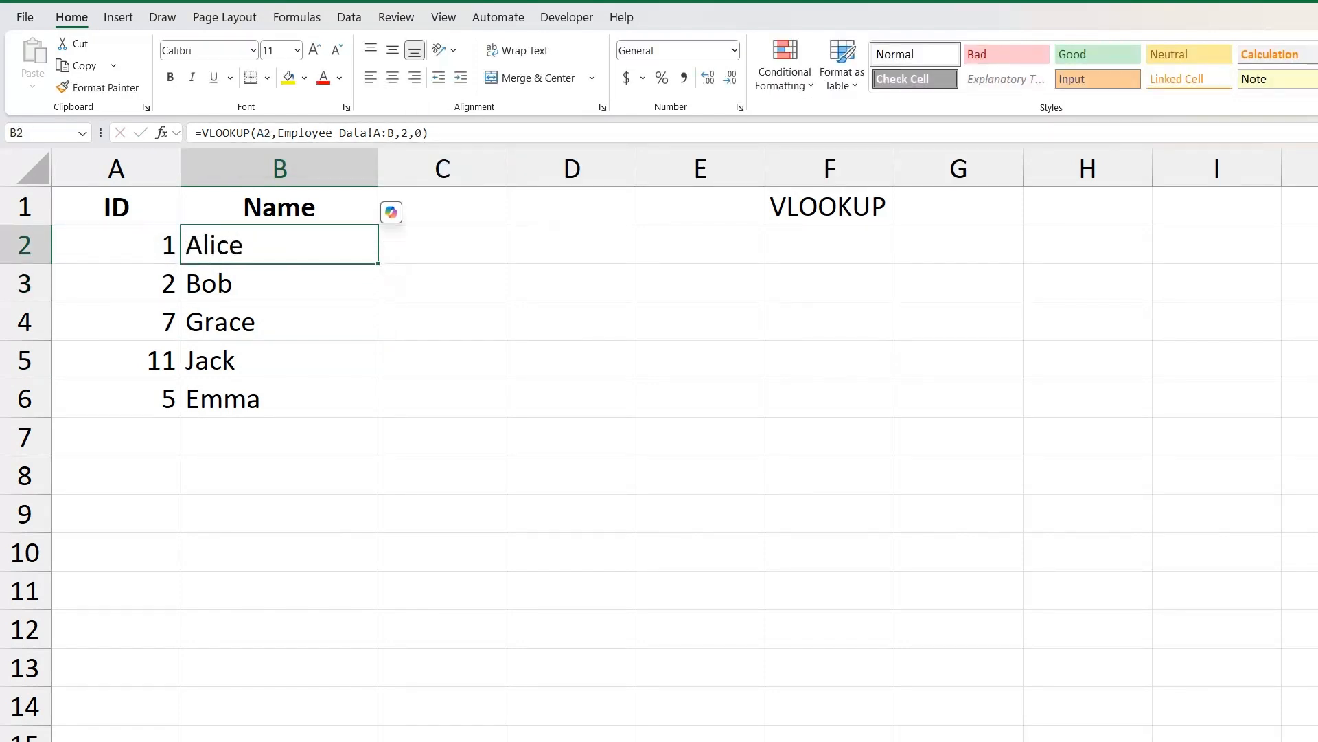
pyautogui.moveTo(378, 263); pyautogui.dragTo(361, 406)
# Examine the B5 result and look for ID 11 in columns A:B of the Employee_Data sheet.
pyautogui.click(282, 357)
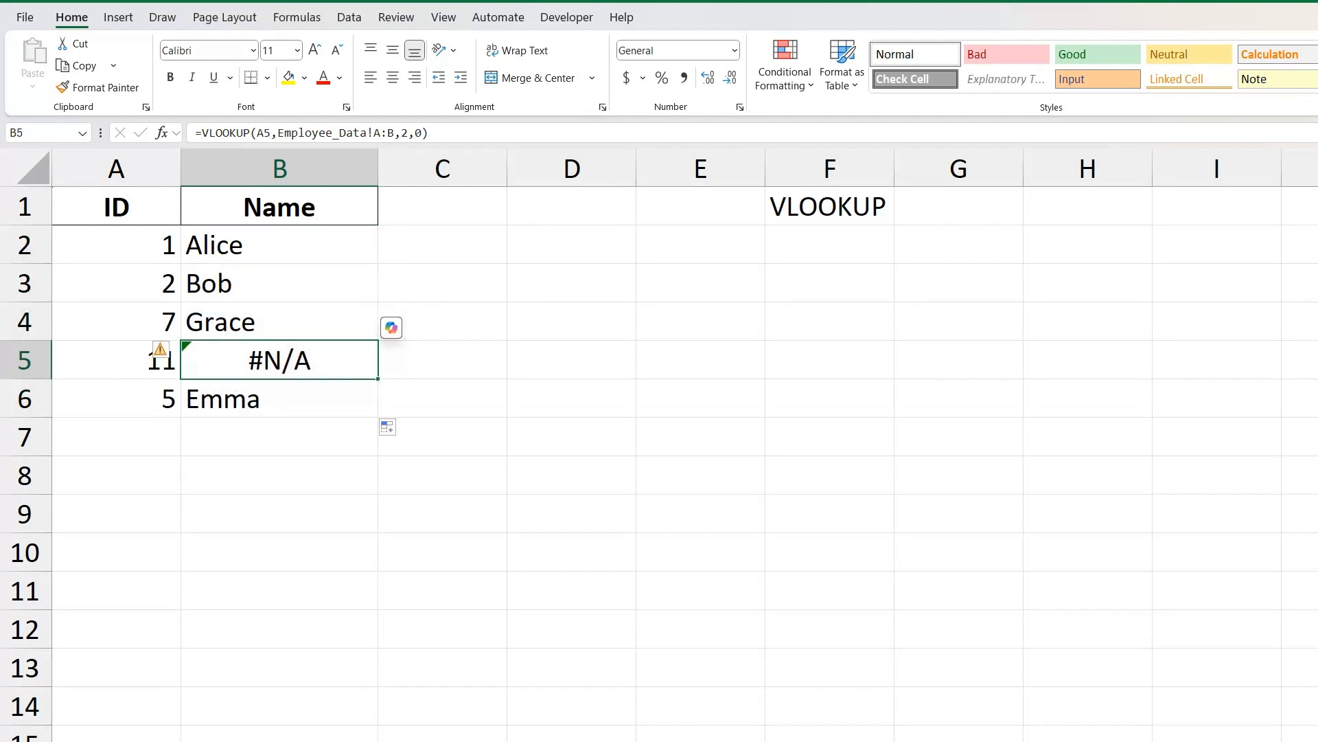
pyautogui.click(116, 360)
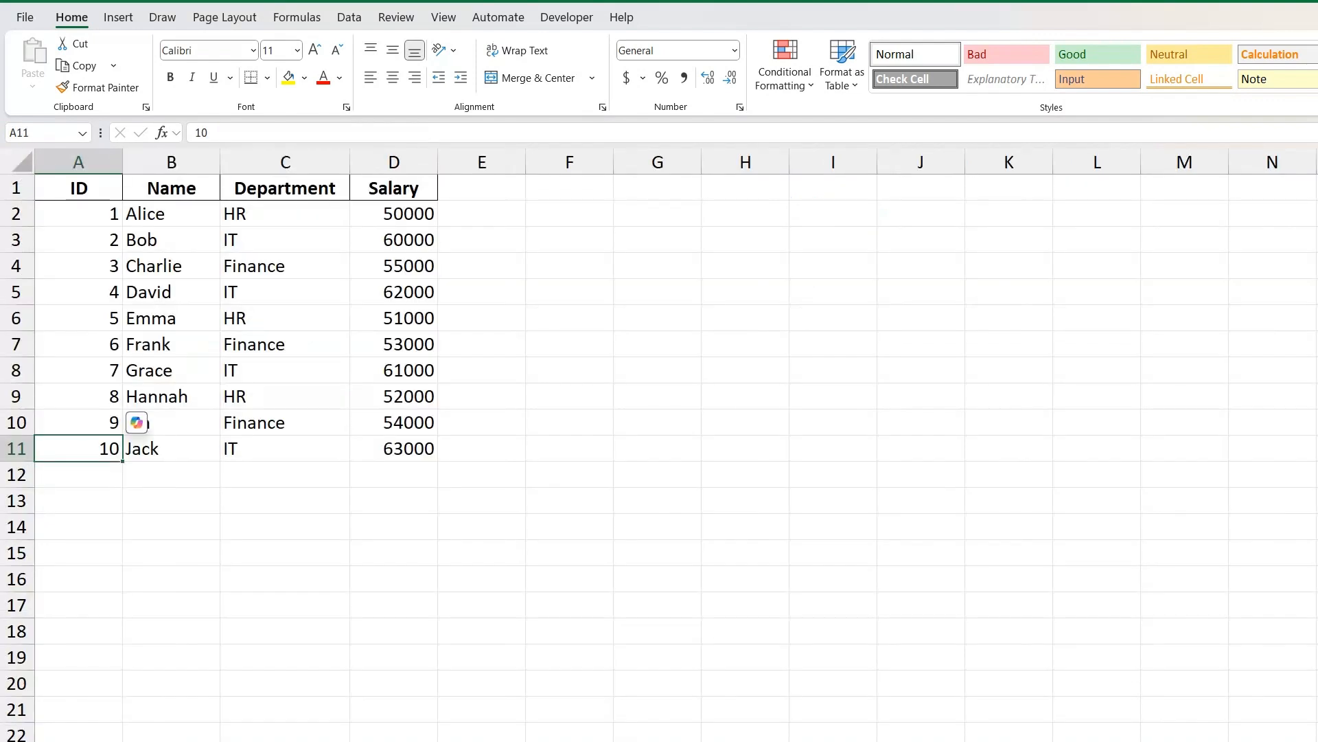
pyautogui.moveTo(165, 162); pyautogui.dragTo(113, 162)
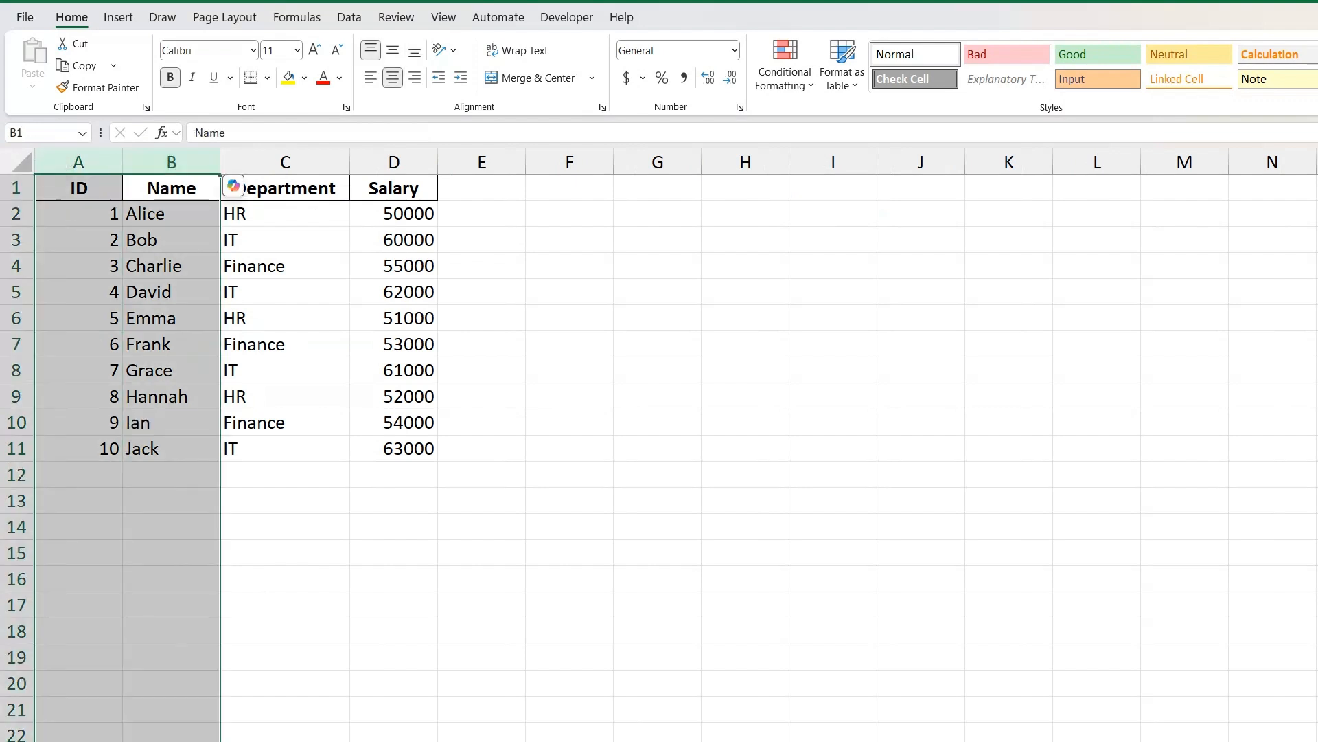
pyautogui.click(229, 186)
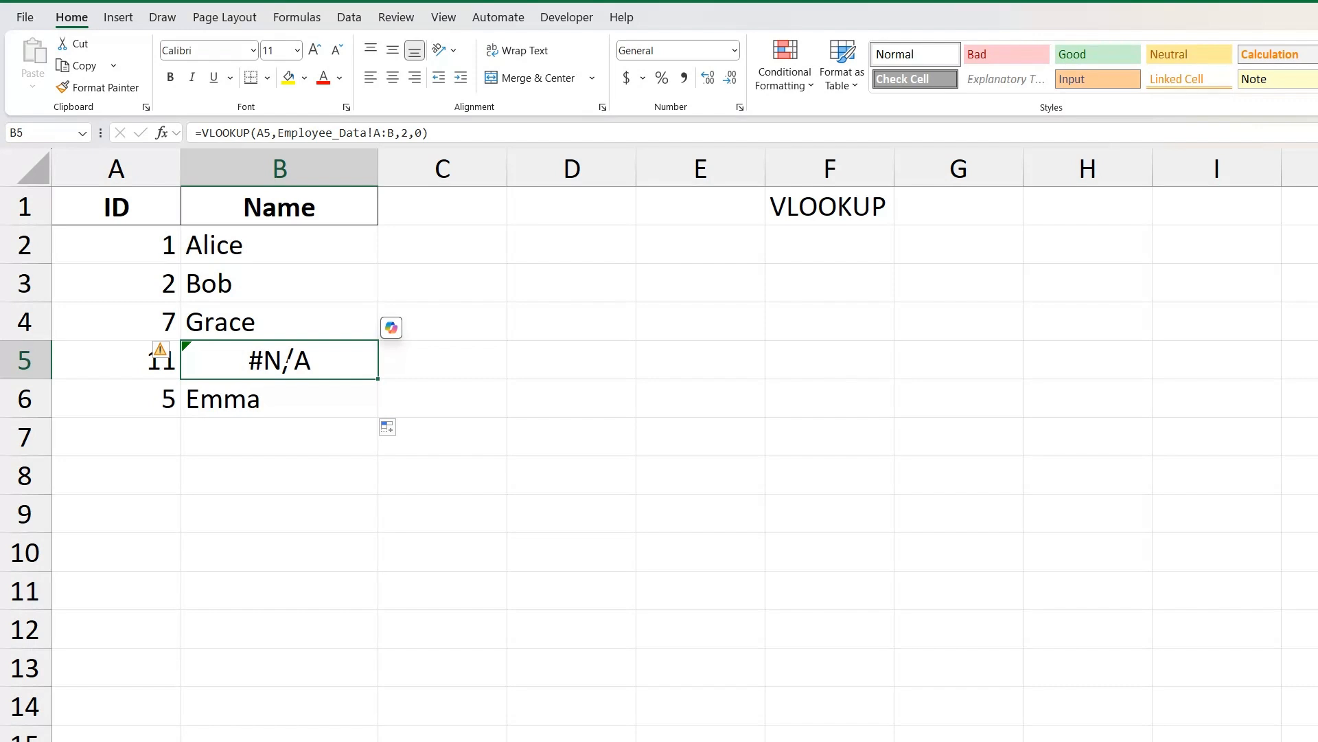
# Wrap the VLOOKUP formula in B2 in IFERROR with "Not Found" as the value_if_error argument.
pyautogui.click(302, 246)
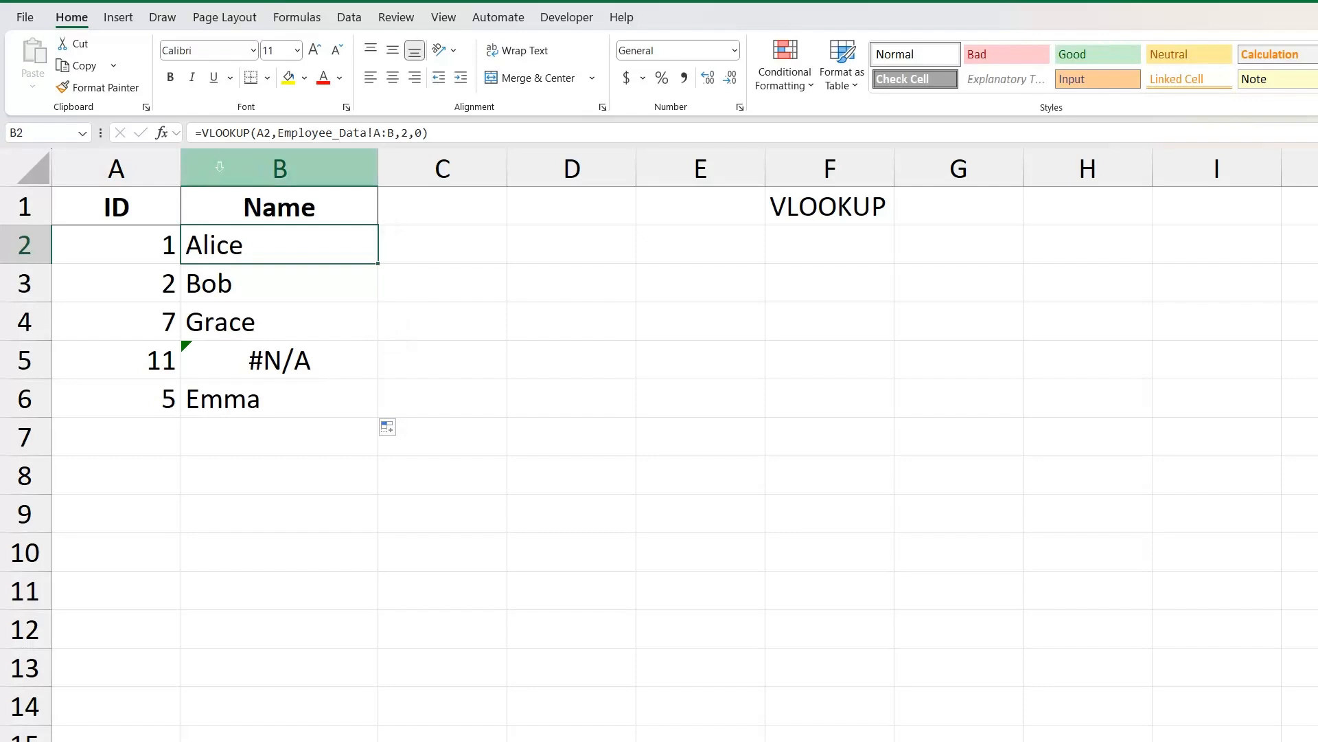
pyautogui.click(203, 133)
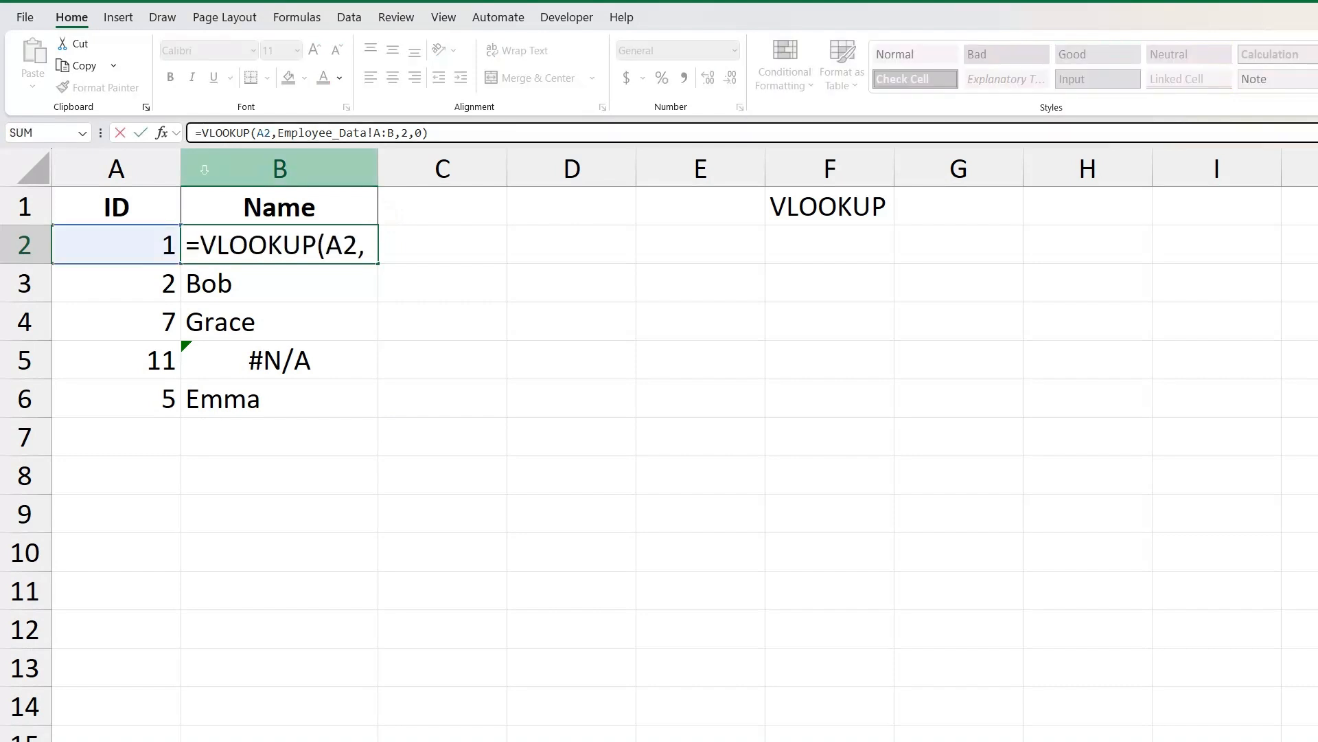
pyautogui.write('iferror')
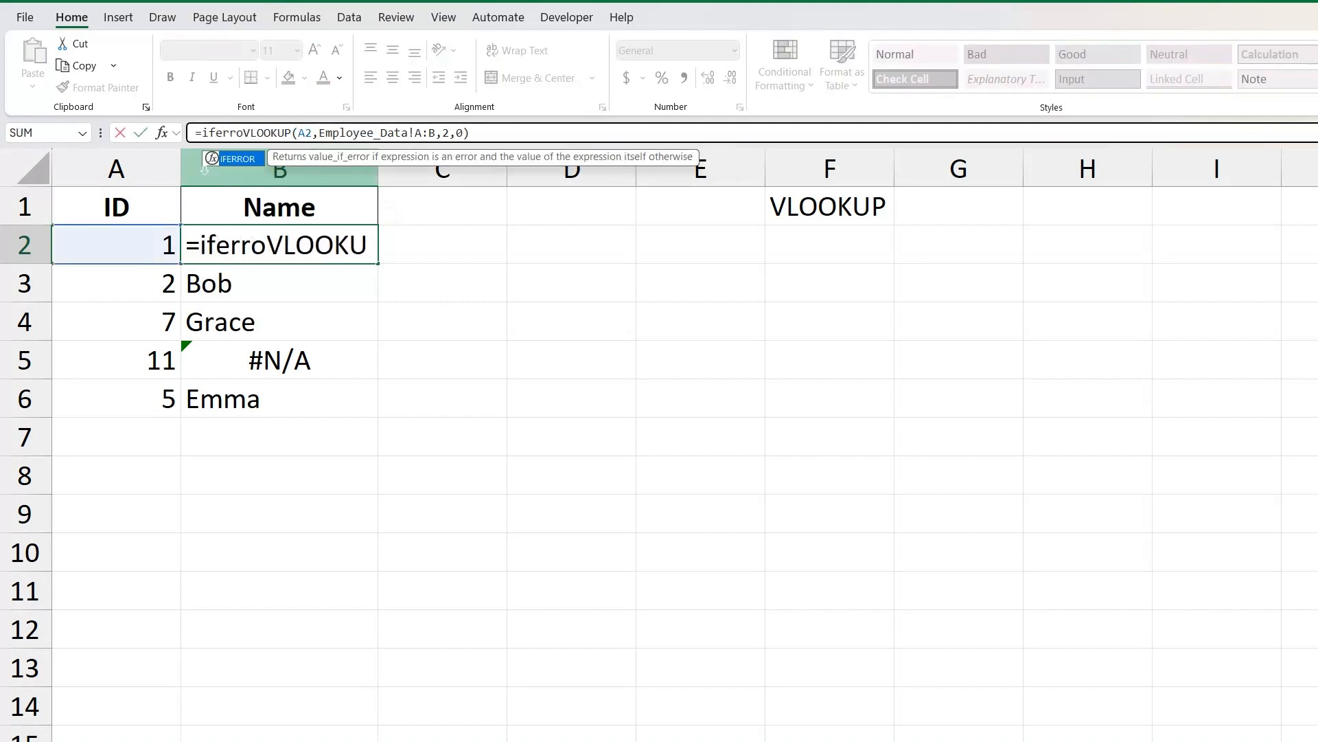
pyautogui.write('(')
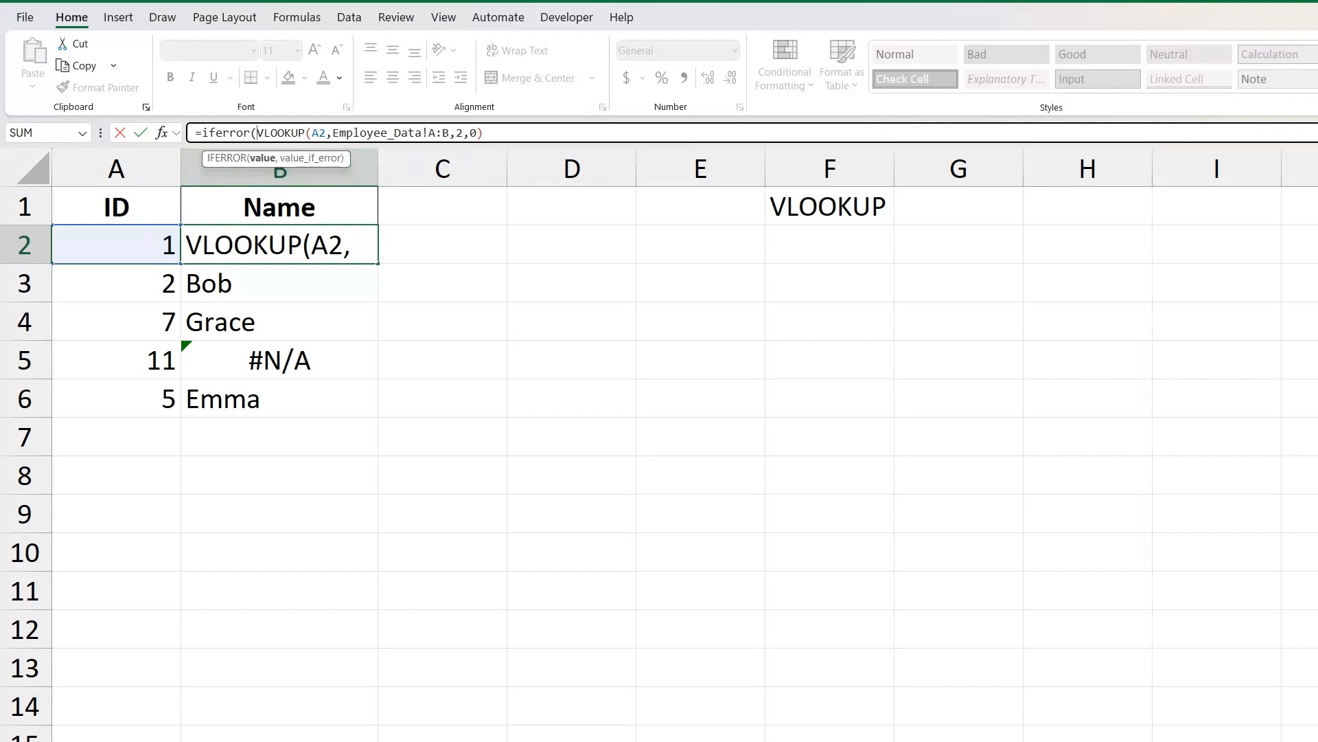
pyautogui.click(497, 133)
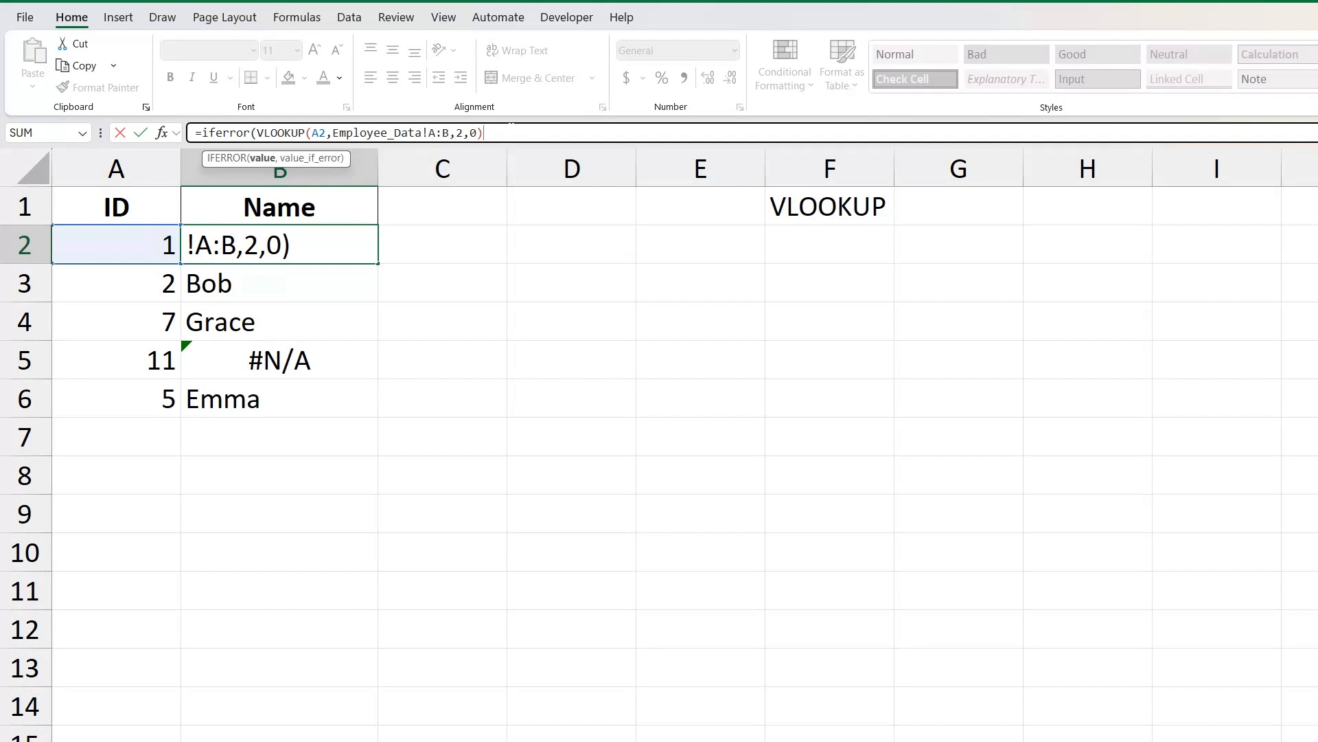
pyautogui.write(',"Not')
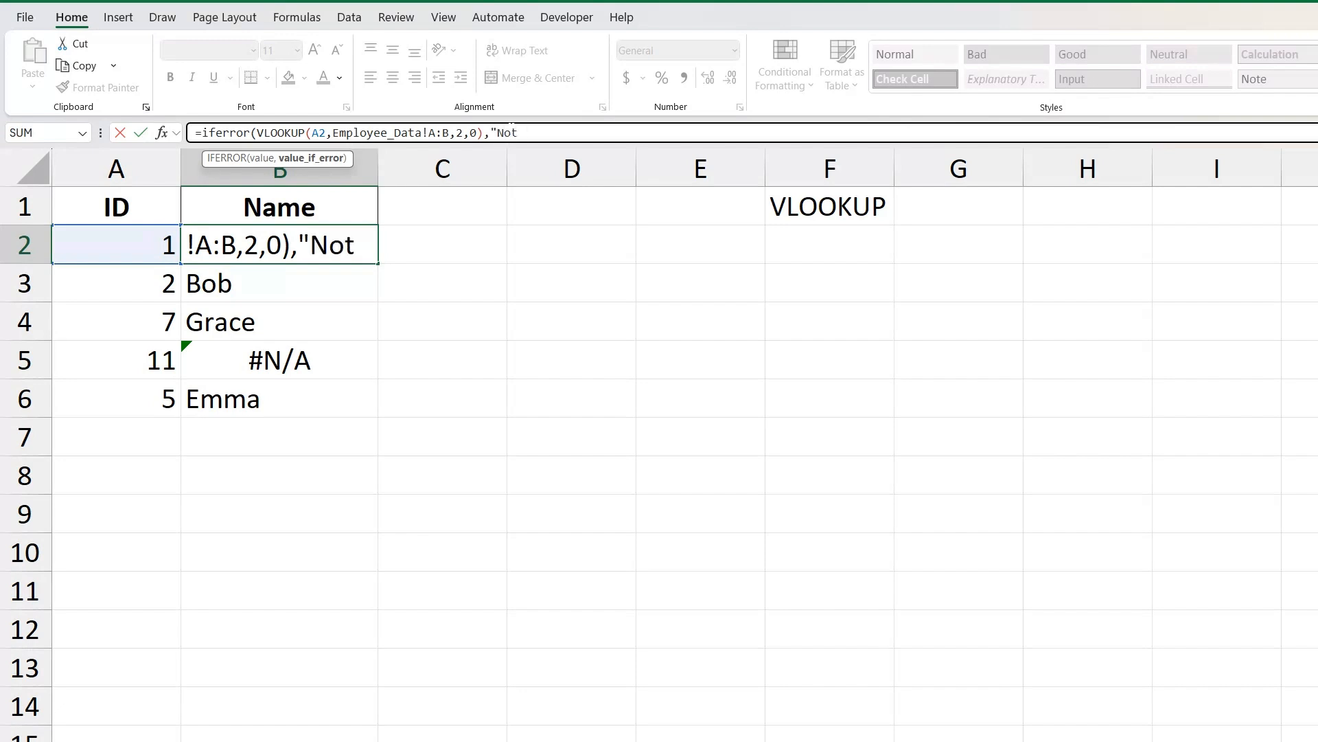
pyautogui.write(' Found"')
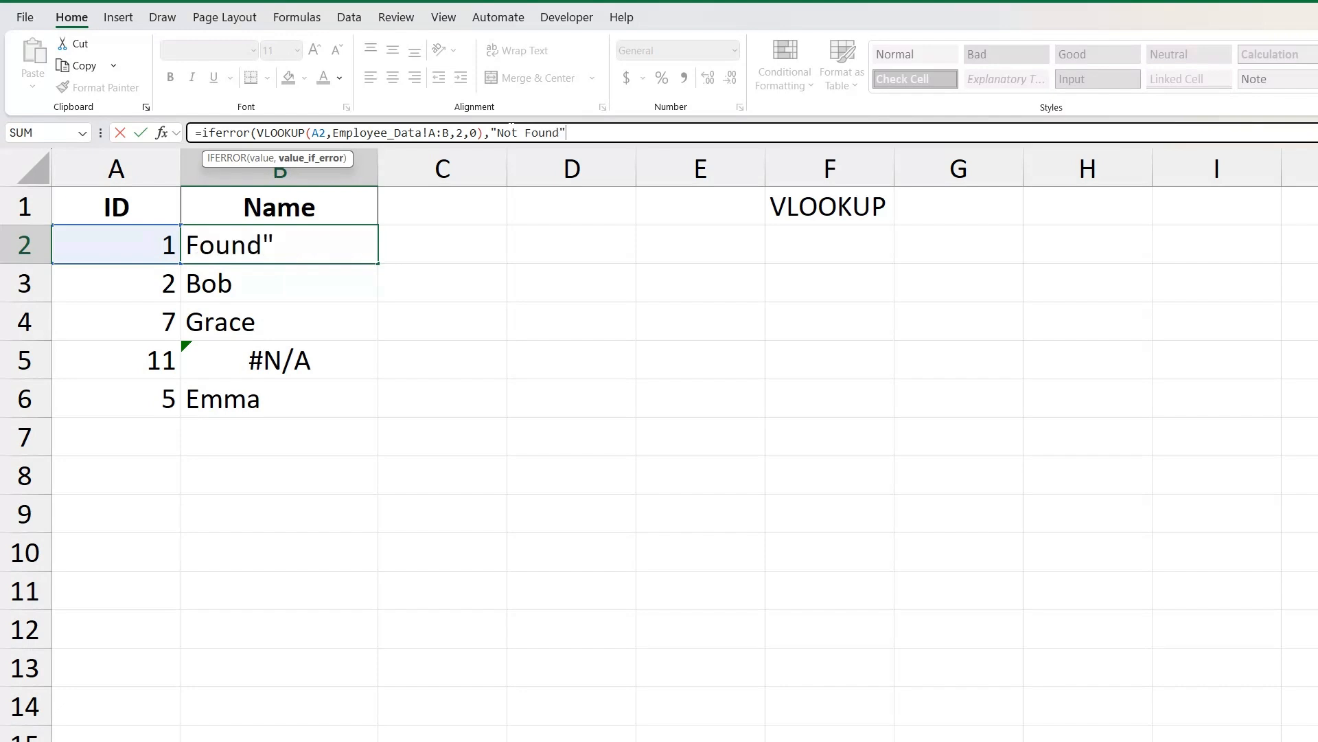
pyautogui.write(')')
pyautogui.press('Return')
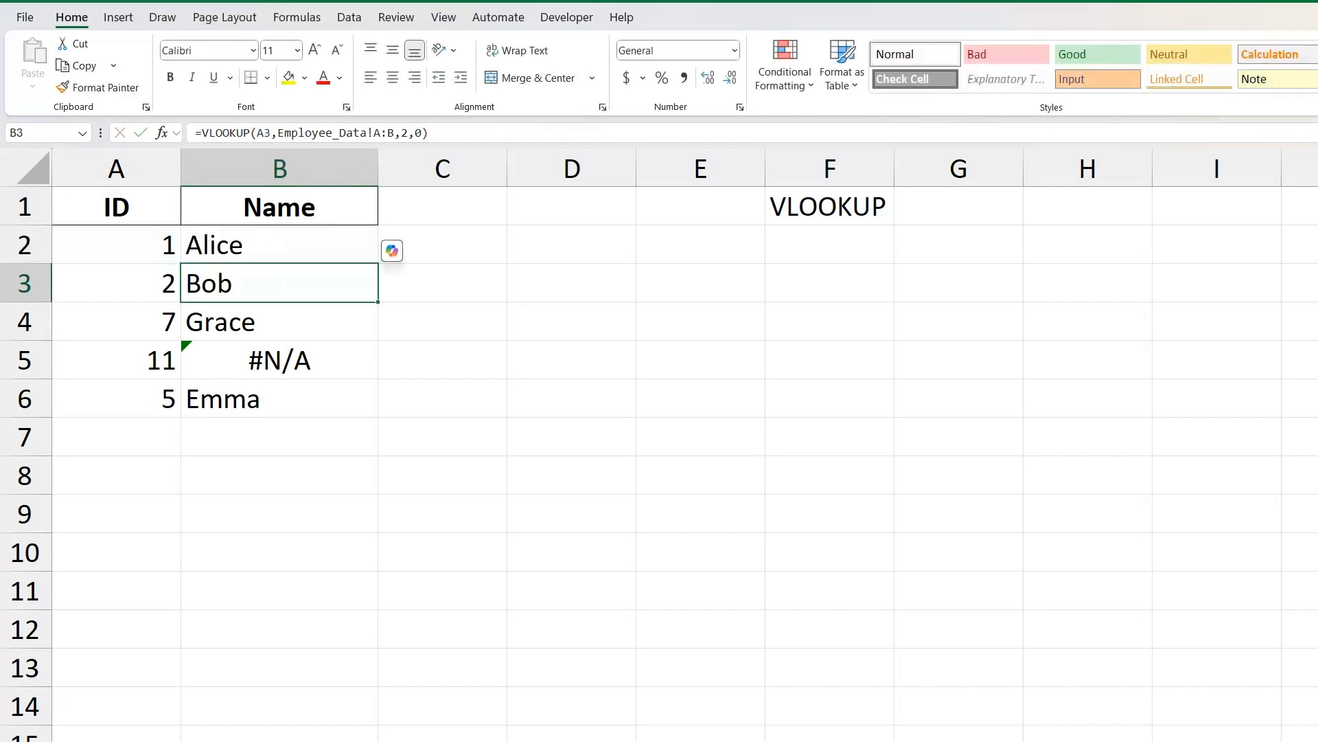
# Fill the IFERROR formula from B2 down to B6 and check the result in B5.
pyautogui.click(280, 245)
pyautogui.moveTo(378, 263); pyautogui.dragTo(378, 413)
pyautogui.click(283, 358)
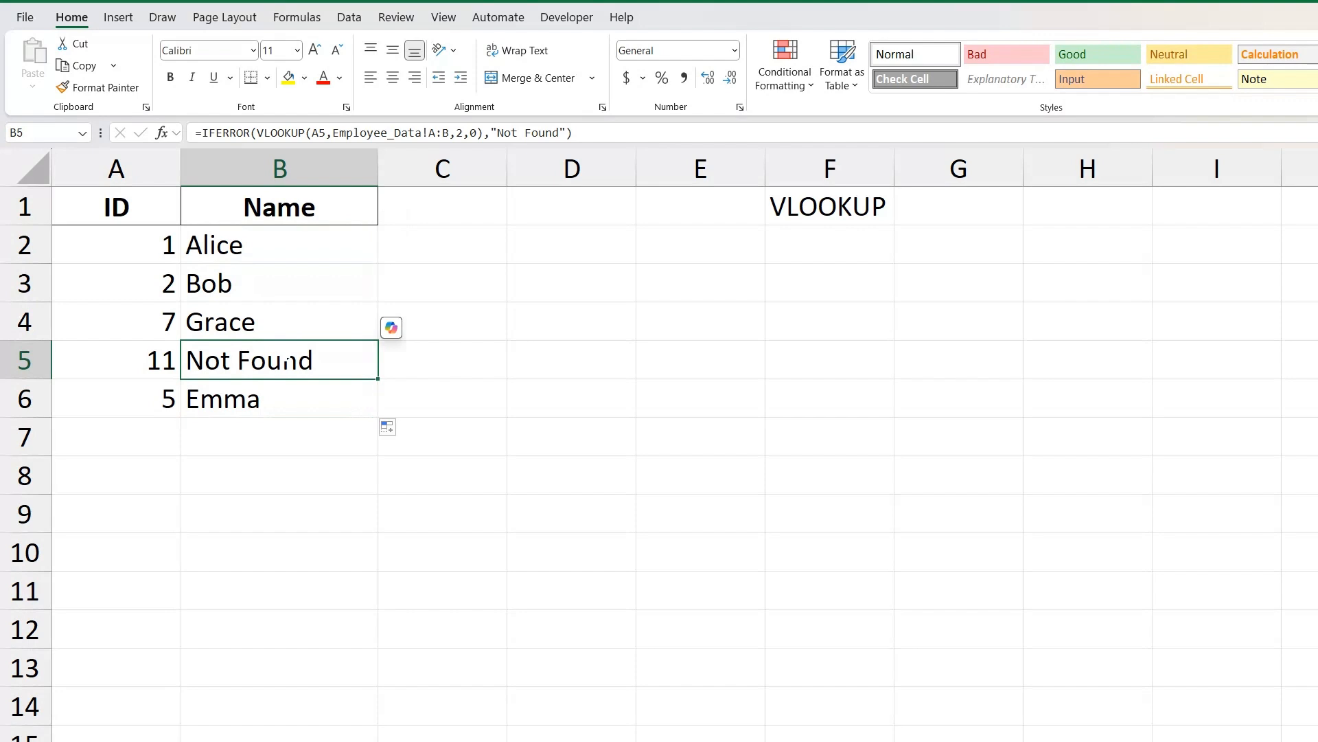
# Set the ID in A5 to 9 and compare the name returned in B5 with the ID 9 entry on the Employee_Data sheet.
pyautogui.click(116, 360)
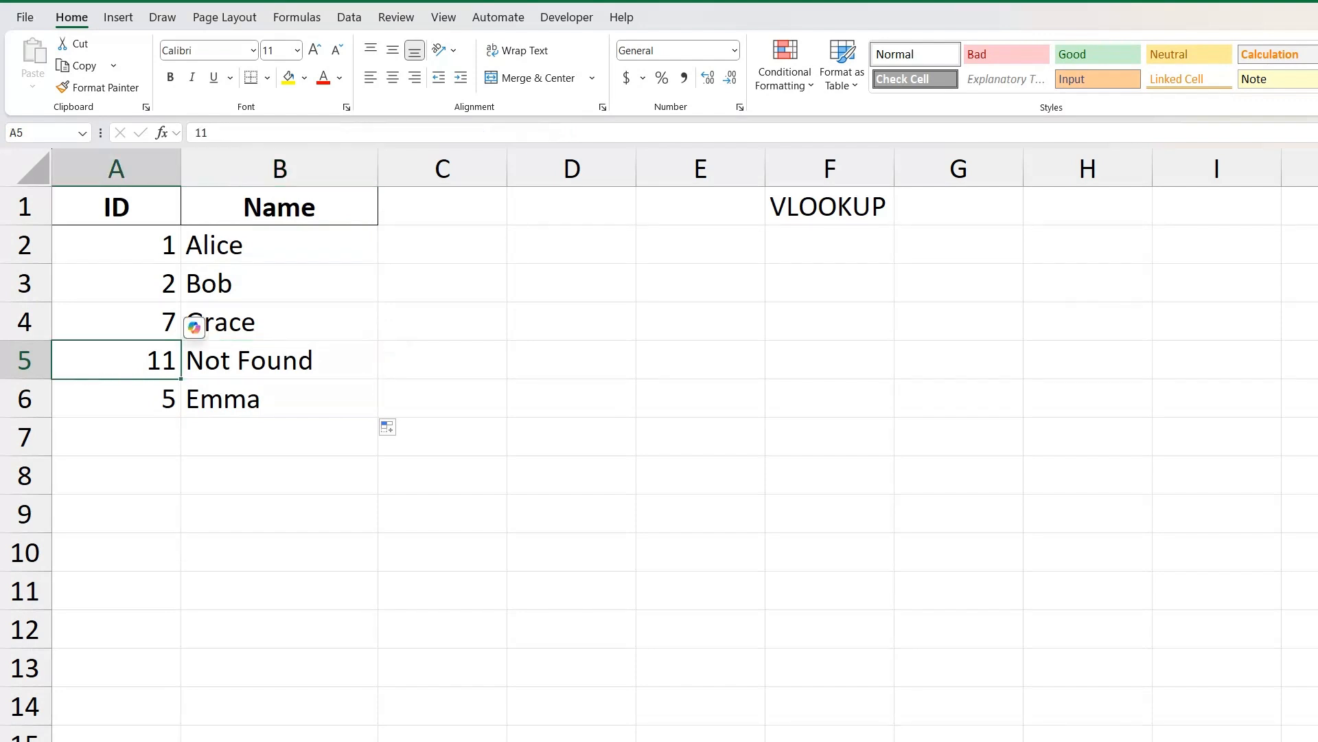
pyautogui.write('9')
pyautogui.click(116, 514)
pyautogui.click(279, 360)
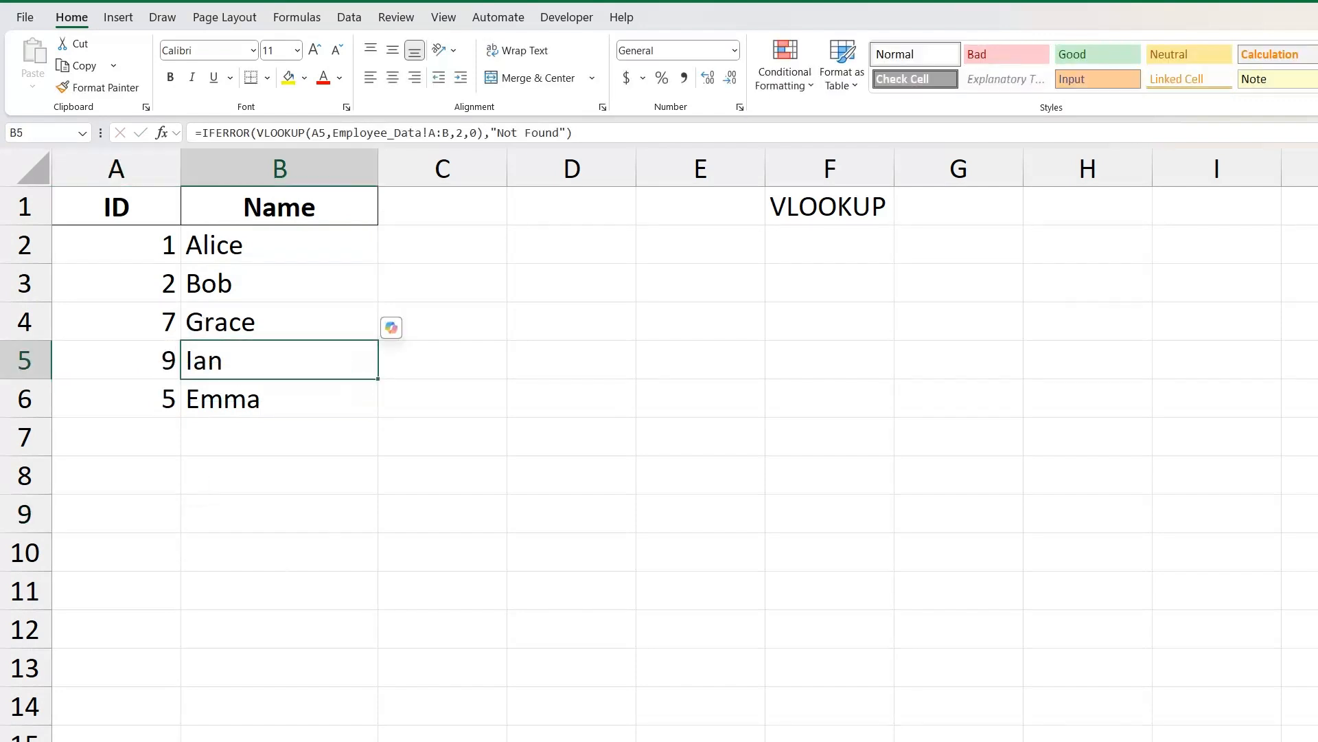
pyautogui.hotkey('ctrl', 'pageup')
pyautogui.click(78, 422)
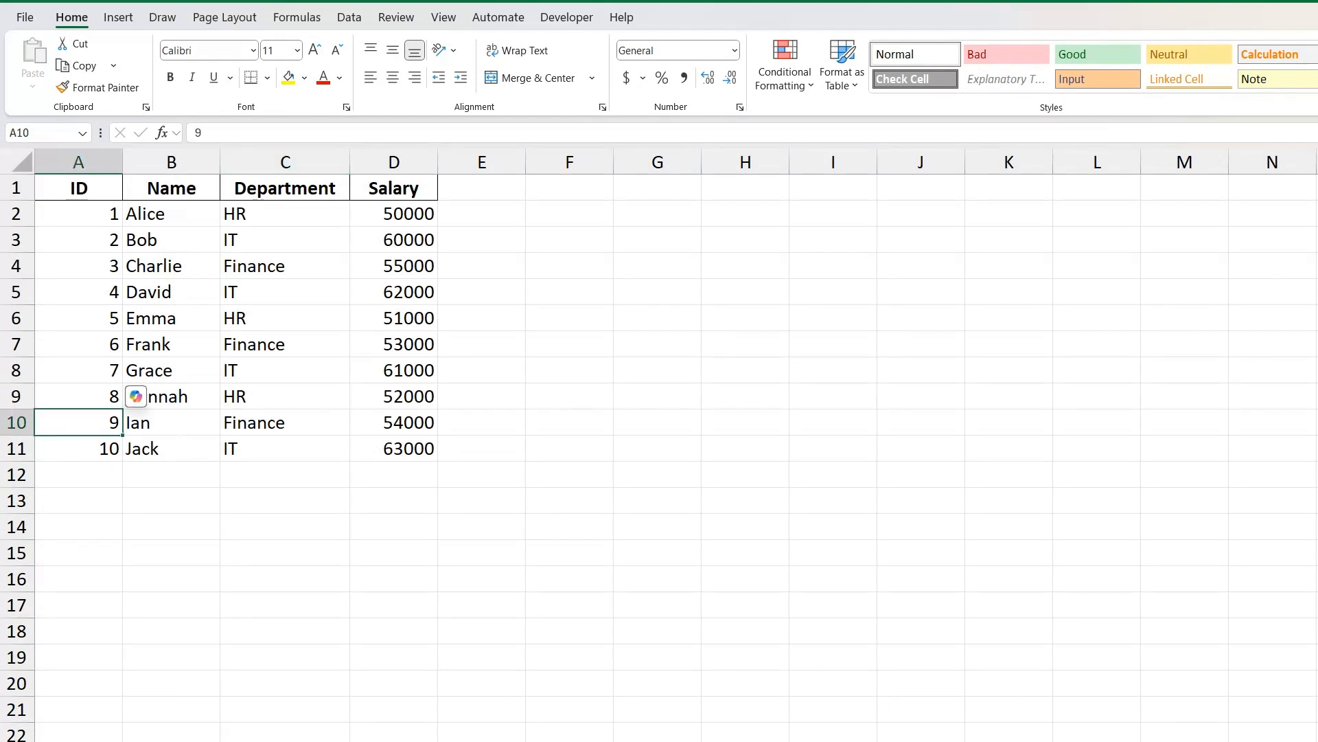
pyautogui.click(171, 422)
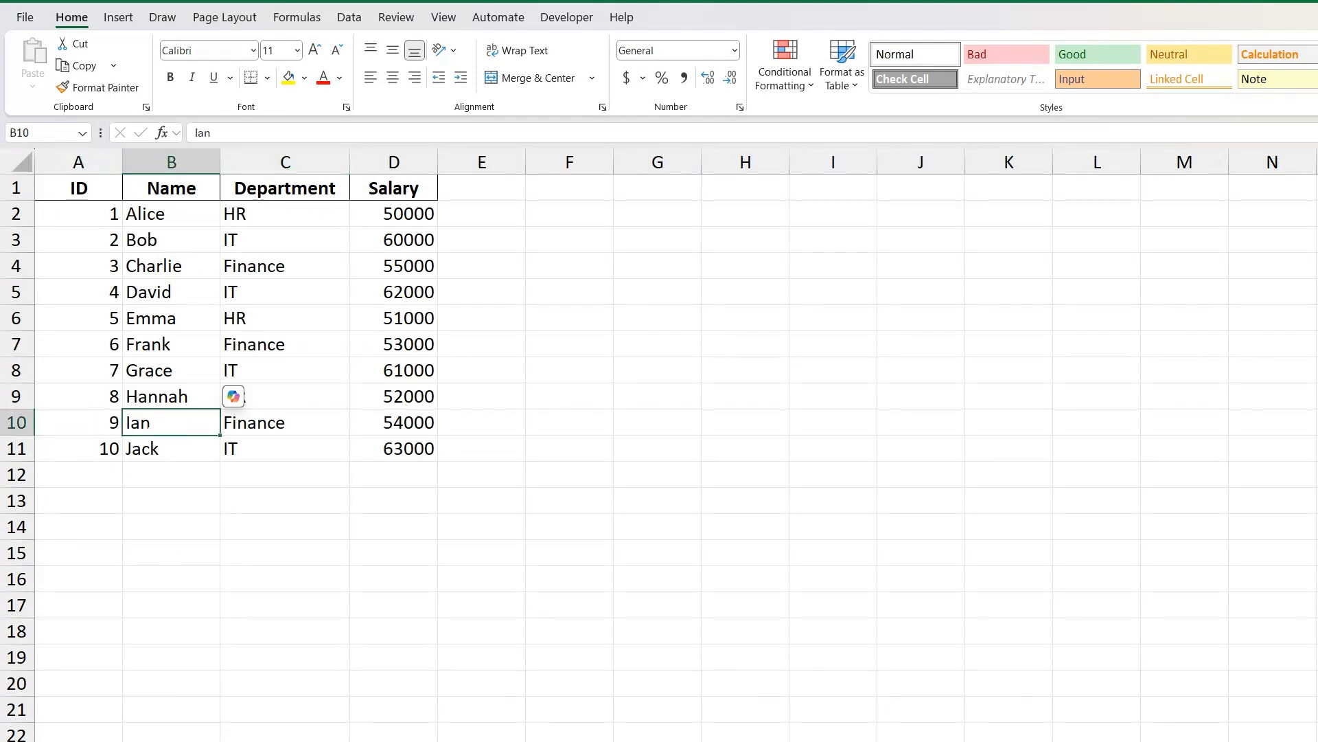
pyautogui.hotkey('ctrl', 'pagedown')
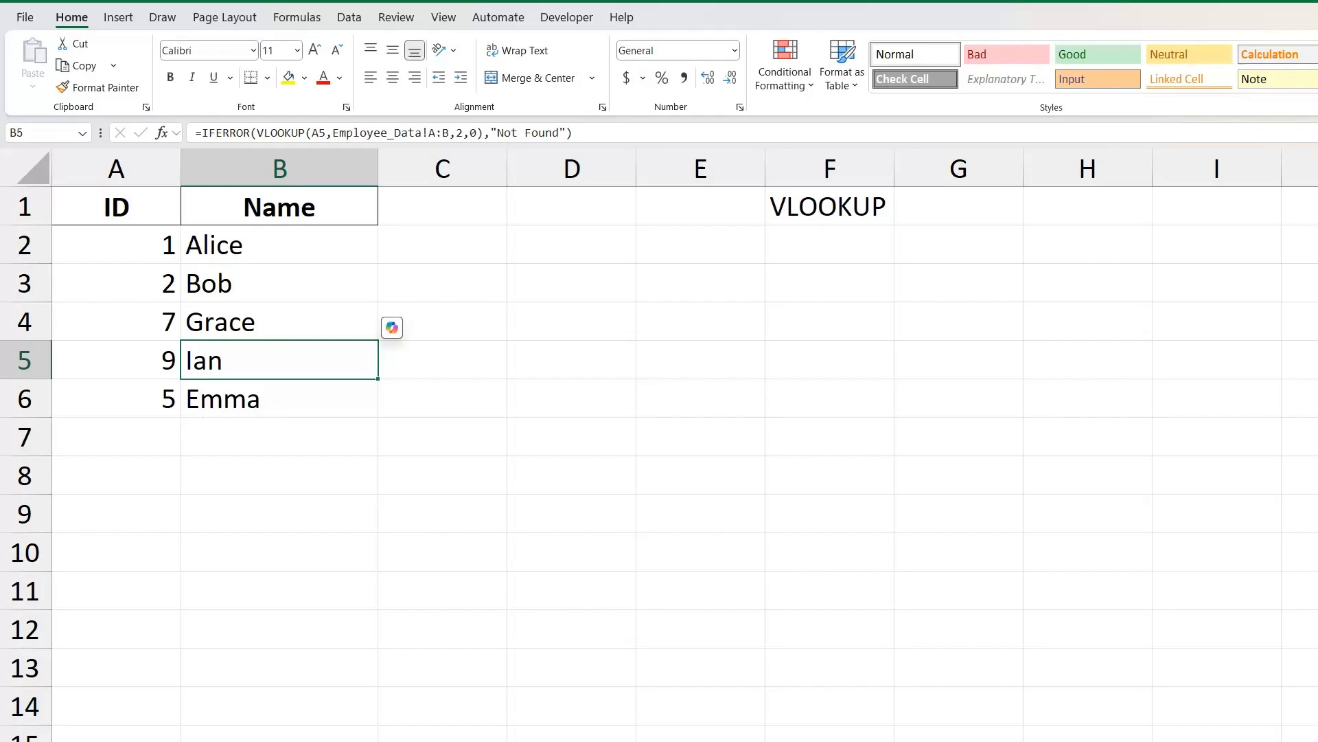
pyautogui.click(279, 436)
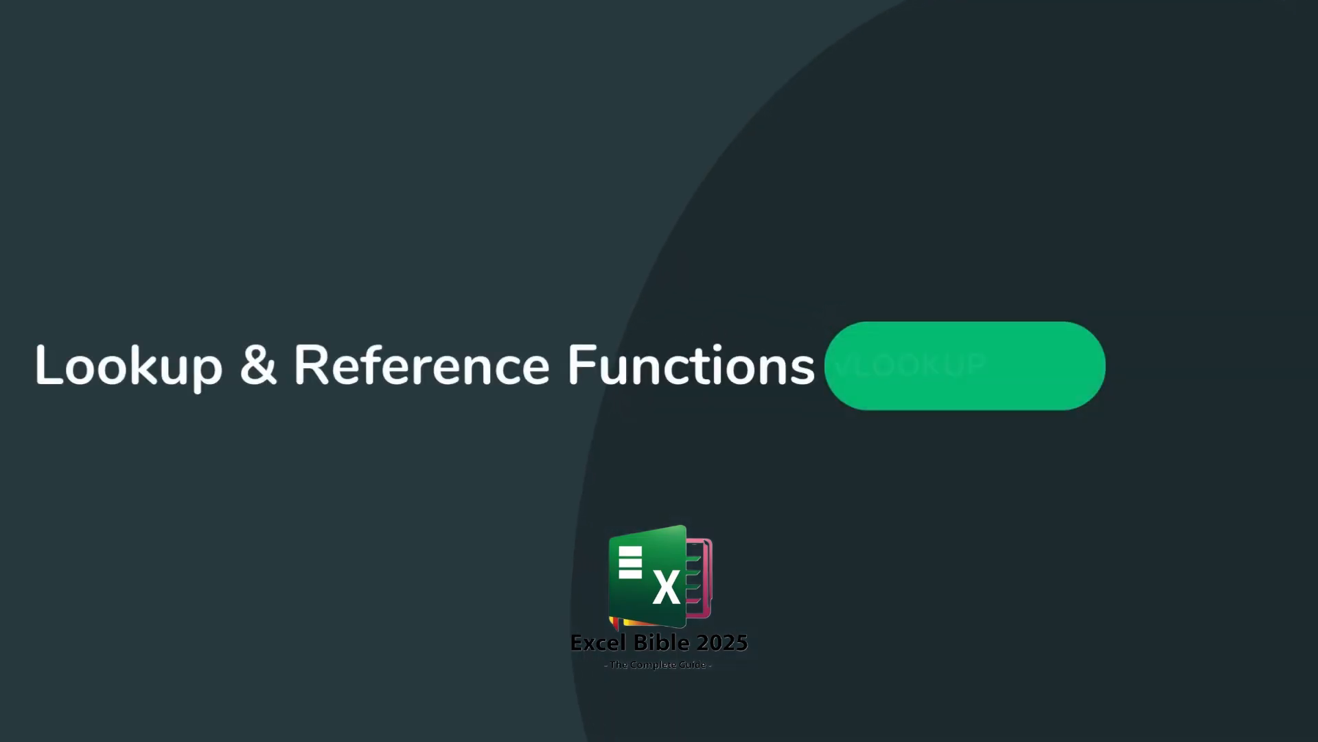